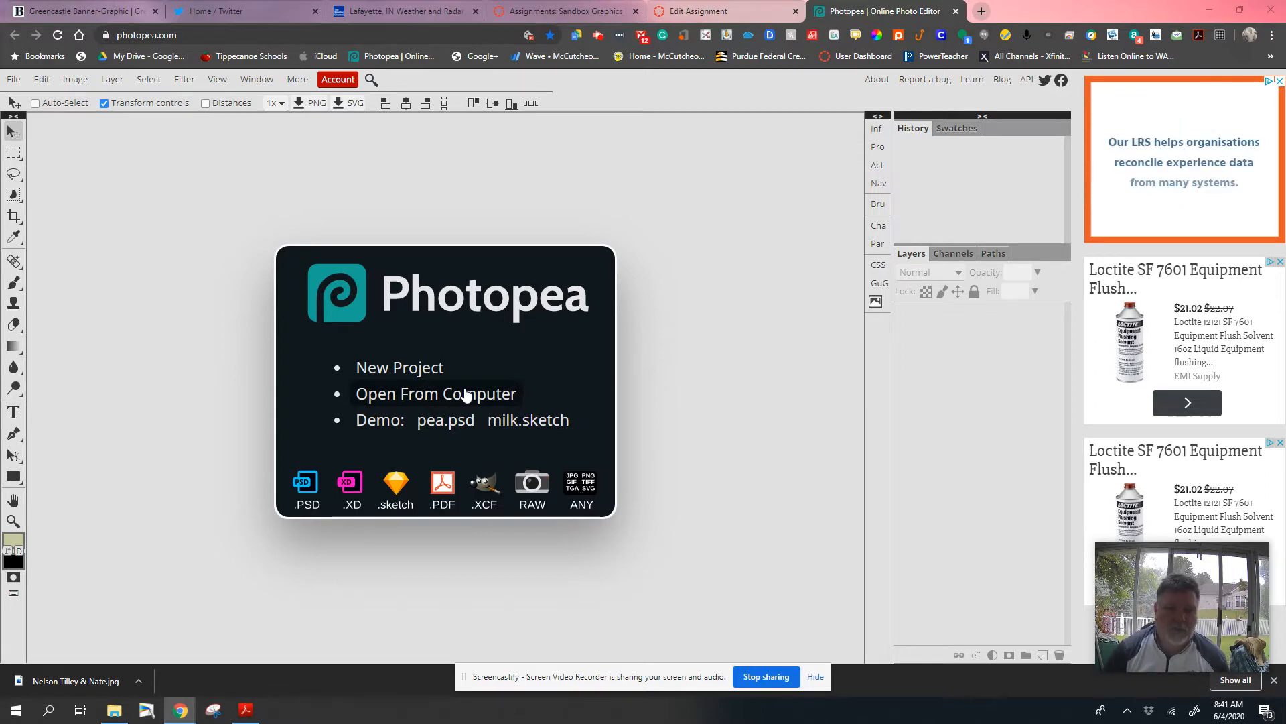
# - Open the photo of the two people in pink and purple dresses from the Desktop
pyautogui.click(467, 394)
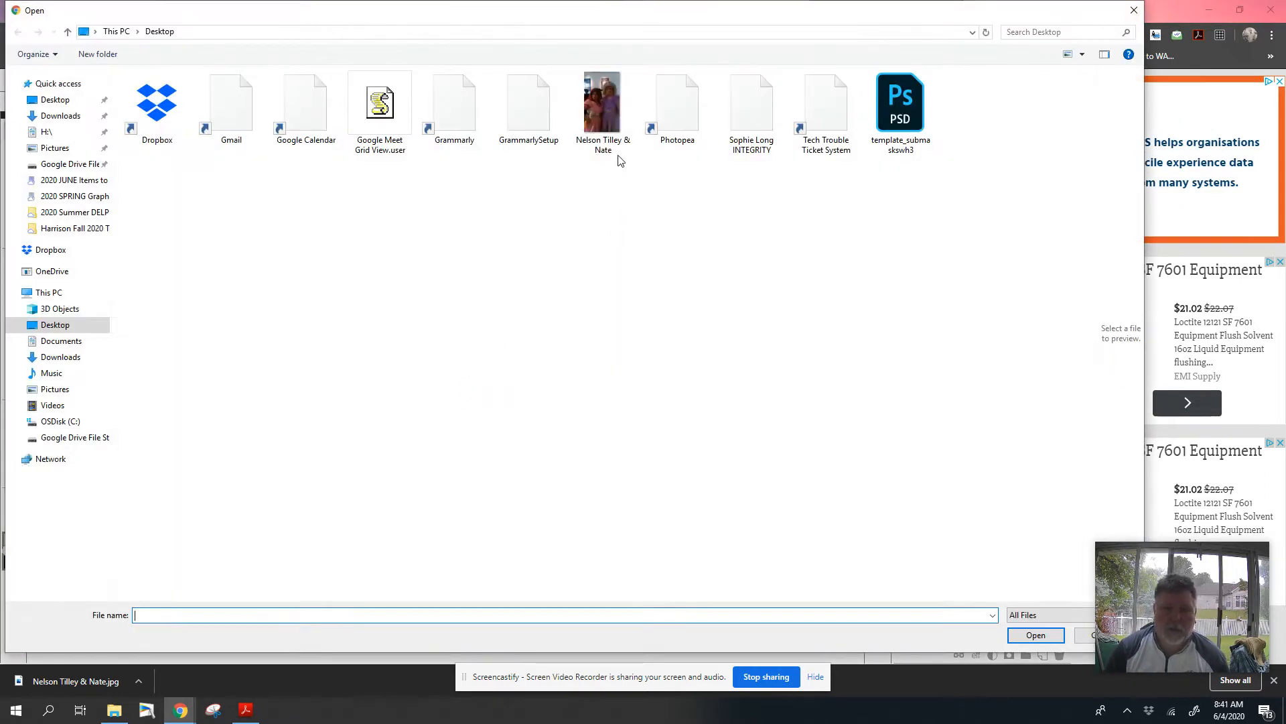
pyautogui.doubleClick(605, 102)
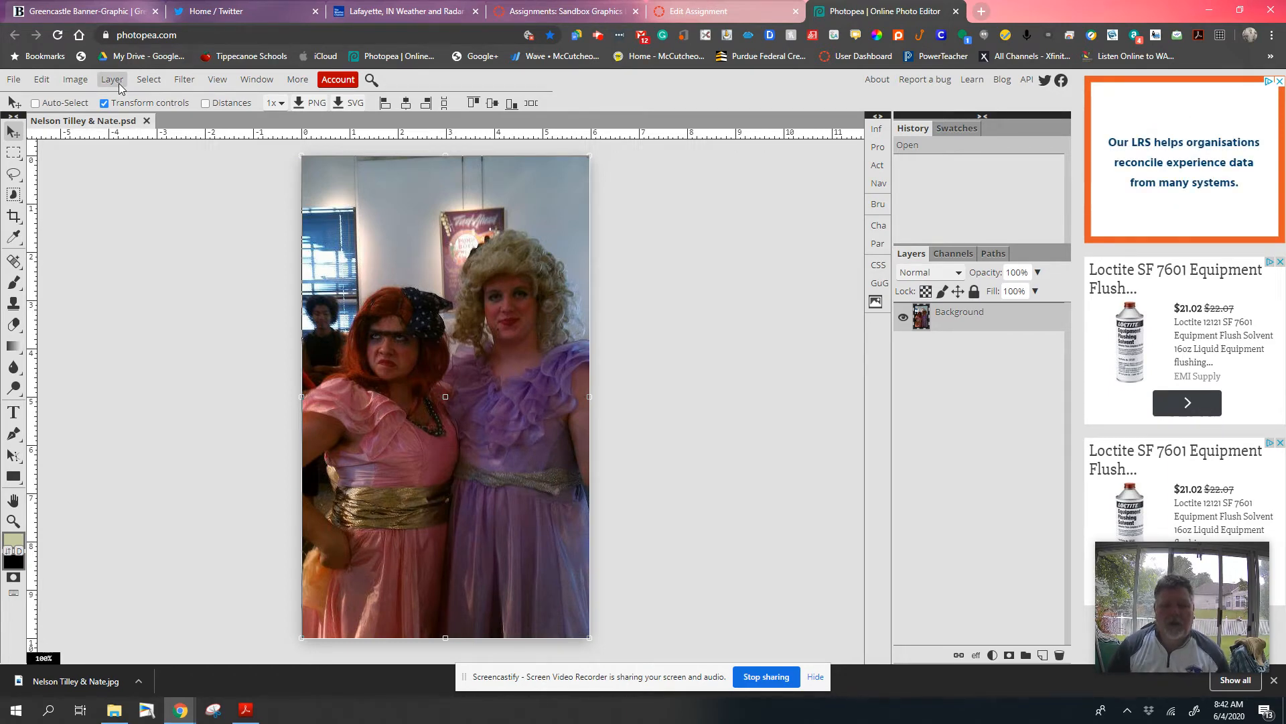
# - Start a Magic Cut on the photo and mark the purple dress's bodice and the outer arm as foreground
pyautogui.click(184, 79)
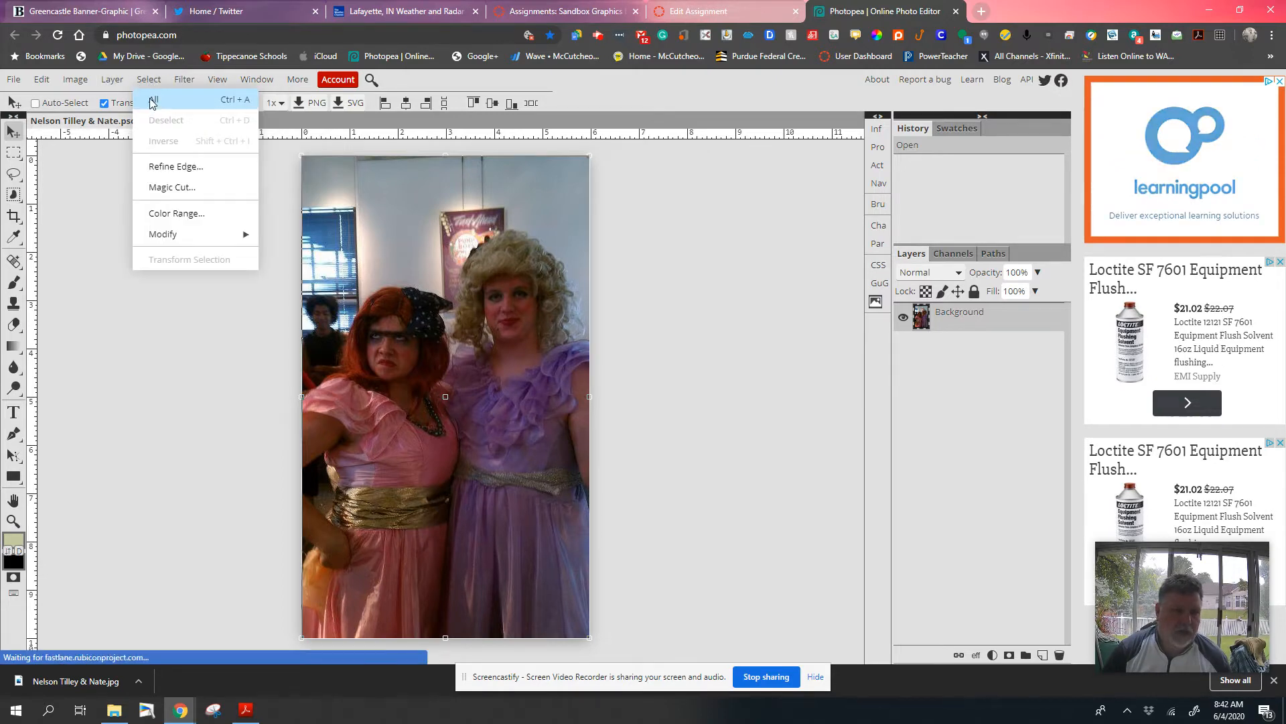
pyautogui.click(174, 191)
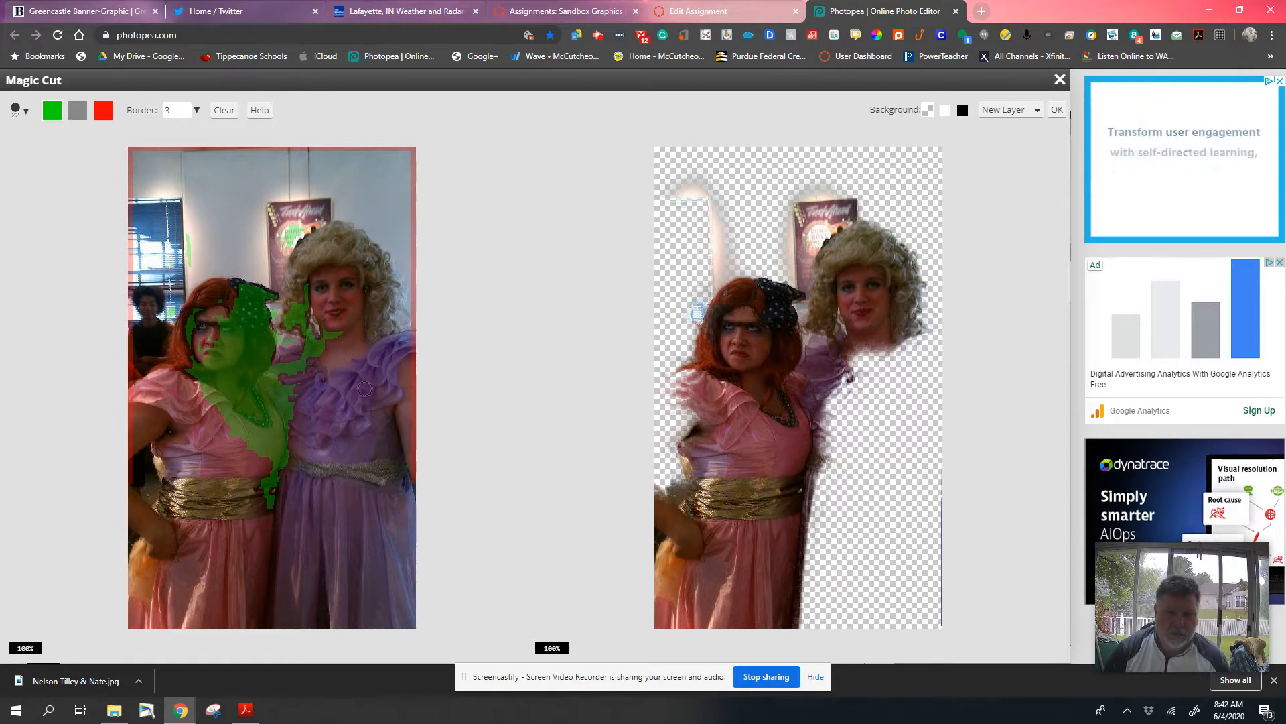
pyautogui.moveTo(365, 387); pyautogui.dragTo(351, 420)
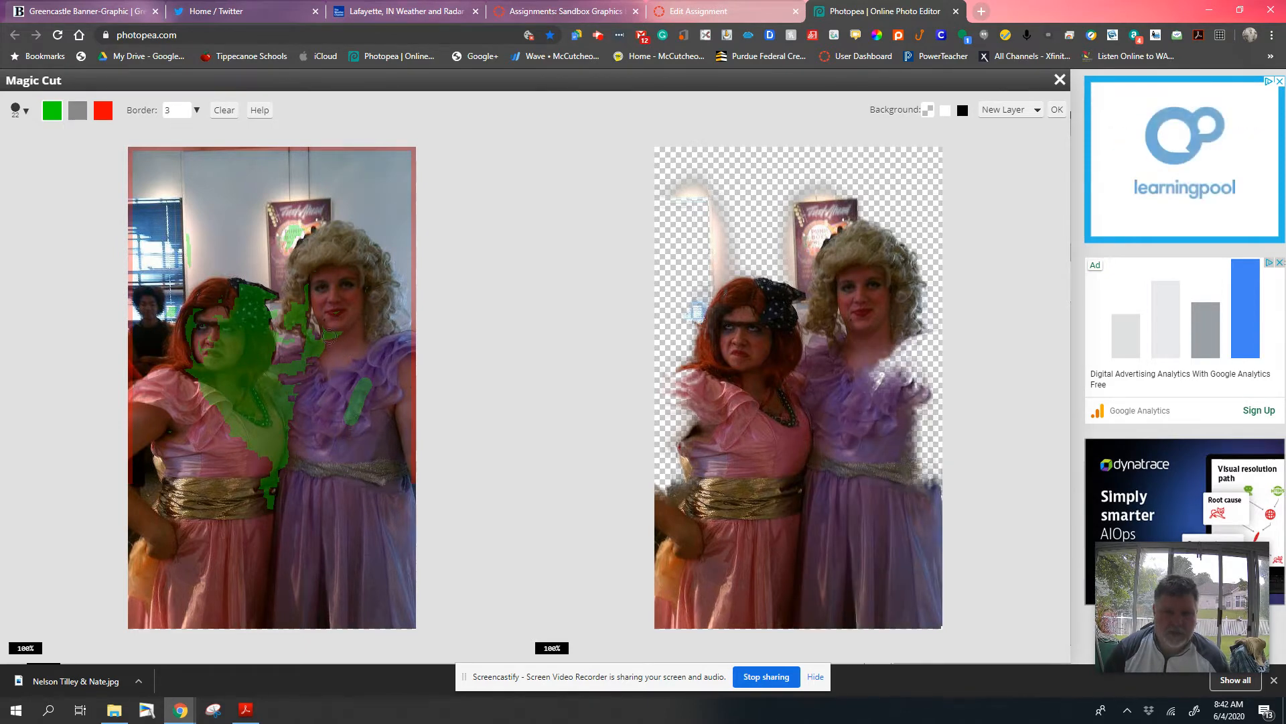
pyautogui.moveTo(389, 345)
pyautogui.mouseDown()
pyautogui.moveTo(404, 390)
pyautogui.moveTo(396, 432)
pyautogui.moveTo(412, 423)
pyautogui.moveTo(410, 487)
pyautogui.mouseUp()
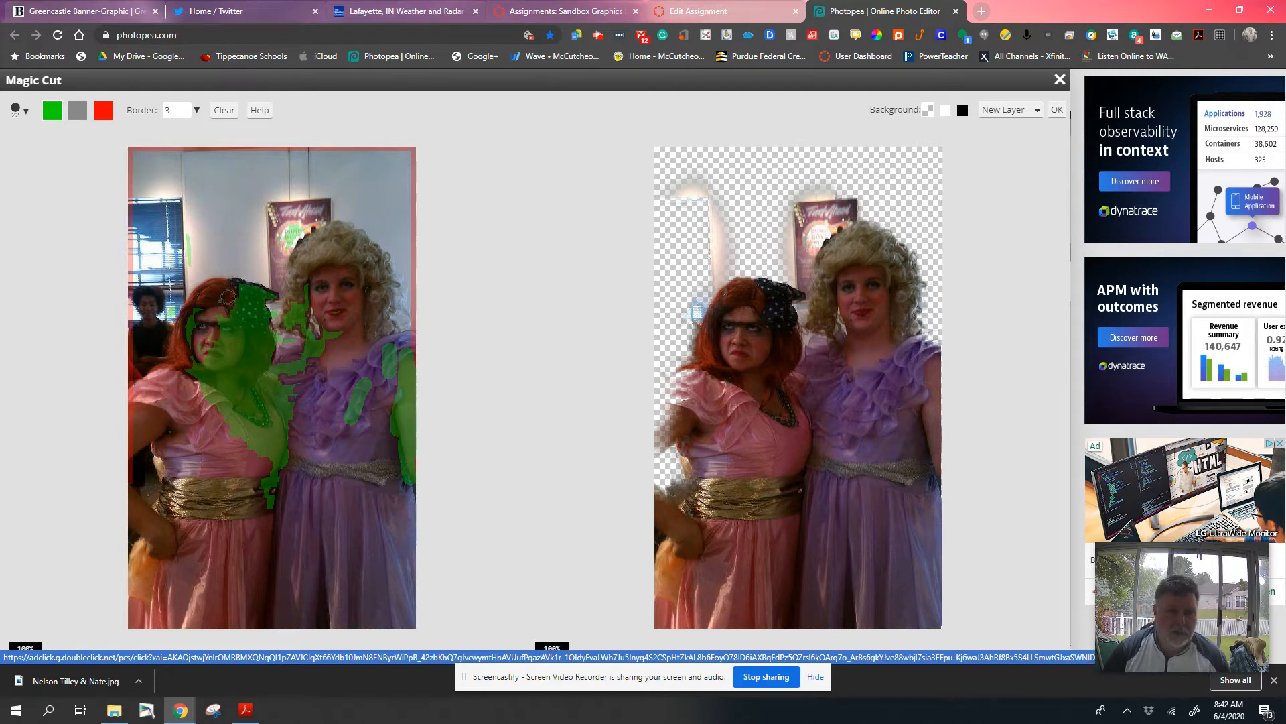
# - Mark the red-haired person's head and shoulder and the window area behind as background in the Magic Cut
pyautogui.click(101, 112)
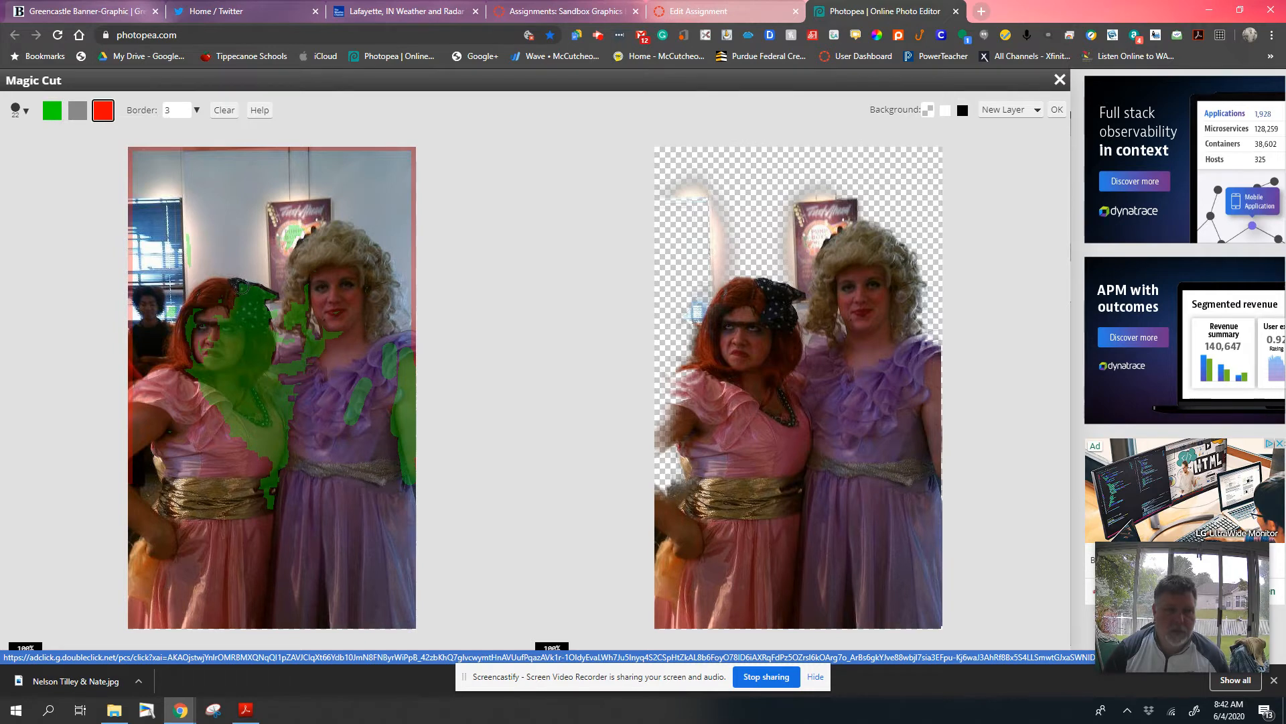
pyautogui.moveTo(241, 287); pyautogui.dragTo(188, 391)
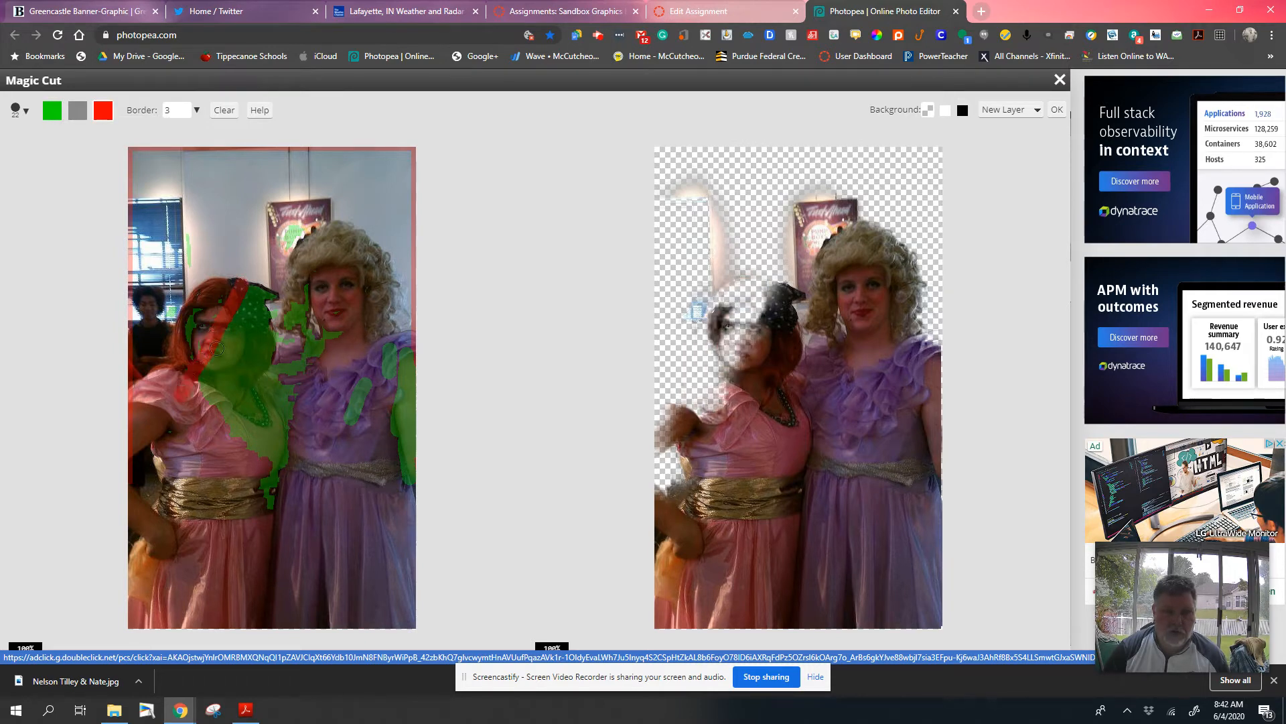
pyautogui.moveTo(213, 287)
pyautogui.mouseDown()
pyautogui.moveTo(193, 372)
pyautogui.moveTo(236, 297)
pyautogui.moveTo(262, 284)
pyautogui.moveTo(235, 347)
pyautogui.moveTo(238, 303)
pyautogui.moveTo(248, 296)
pyautogui.moveTo(209, 387)
pyautogui.mouseUp()
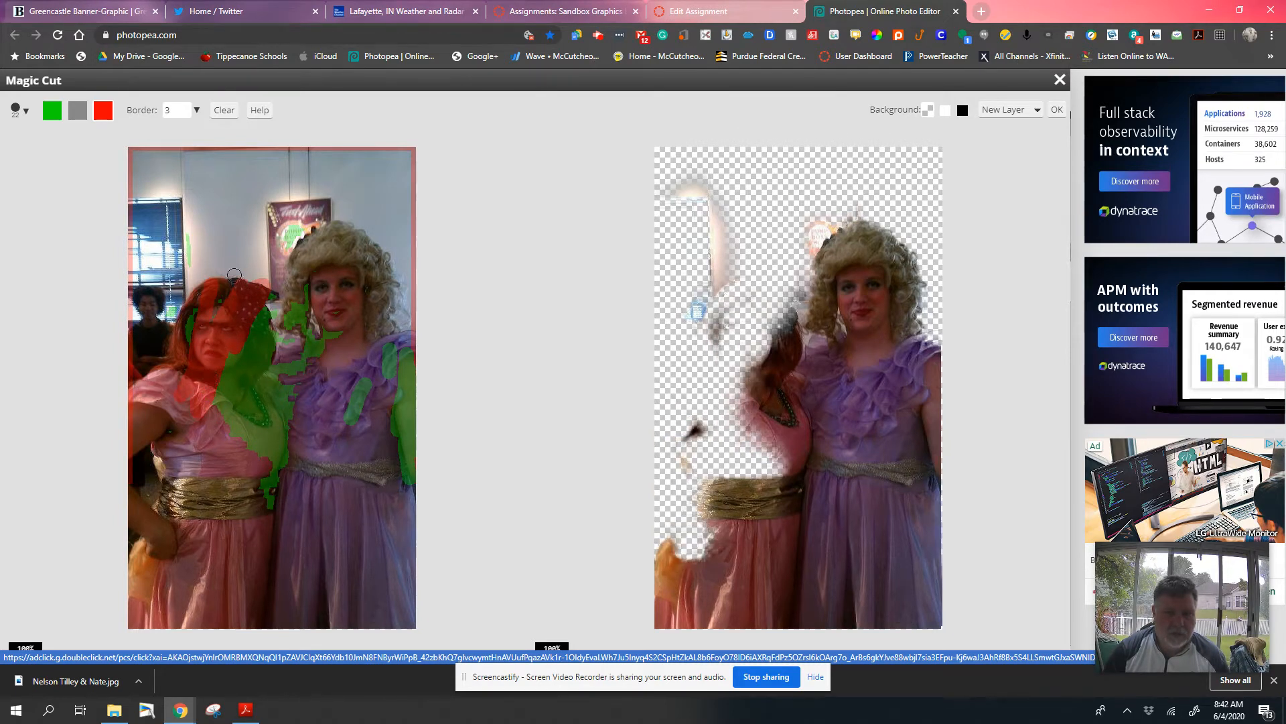
pyautogui.moveTo(191, 295)
pyautogui.mouseDown()
pyautogui.moveTo(191, 193)
pyautogui.moveTo(130, 202)
pyautogui.moveTo(173, 204)
pyautogui.moveTo(190, 252)
pyautogui.moveTo(187, 268)
pyautogui.moveTo(182, 193)
pyautogui.moveTo(176, 322)
pyautogui.moveTo(171, 339)
pyautogui.moveTo(169, 305)
pyautogui.moveTo(158, 338)
pyautogui.moveTo(180, 323)
pyautogui.moveTo(174, 350)
pyautogui.moveTo(156, 298)
pyautogui.moveTo(145, 335)
pyautogui.moveTo(148, 300)
pyautogui.moveTo(173, 289)
pyautogui.moveTo(167, 461)
pyautogui.mouseUp()
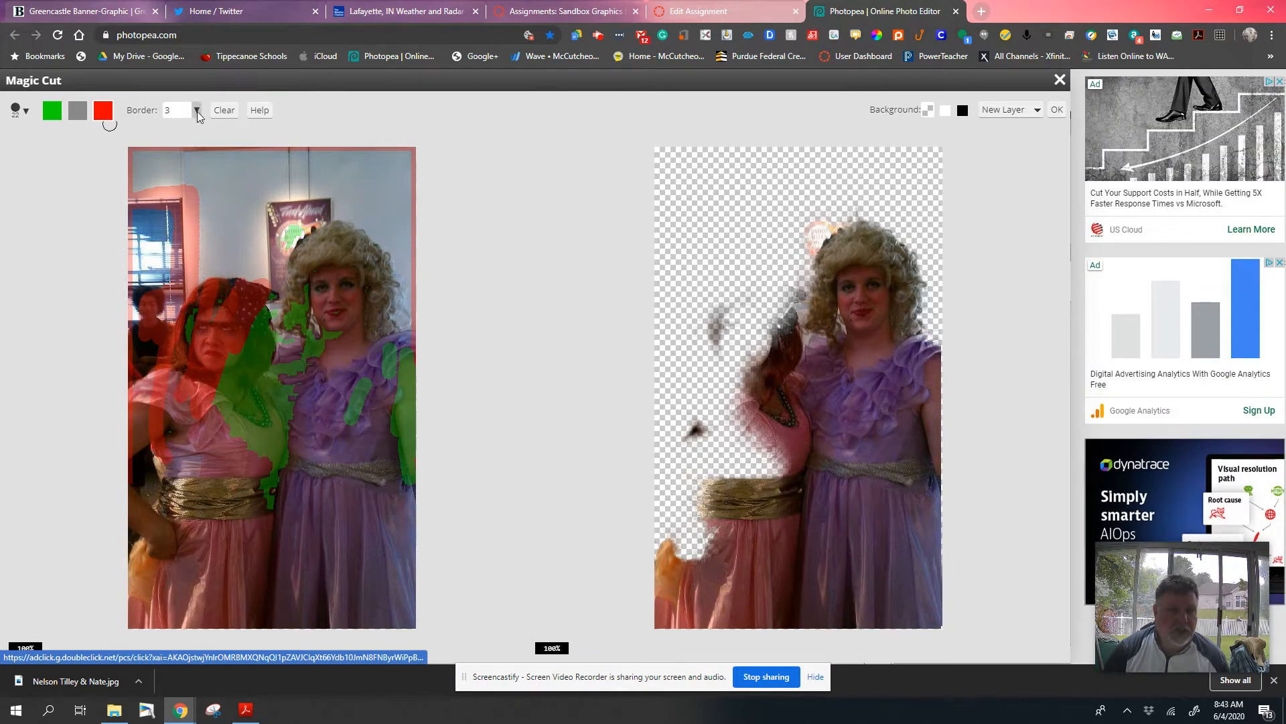
# - Enlarge the brush to 113 px and mark the rest of the pink-dressed person as background, undoing the stray stroke over the poster
pyautogui.click(19, 110)
pyautogui.moveTo(57, 147); pyautogui.dragTo(85, 146)
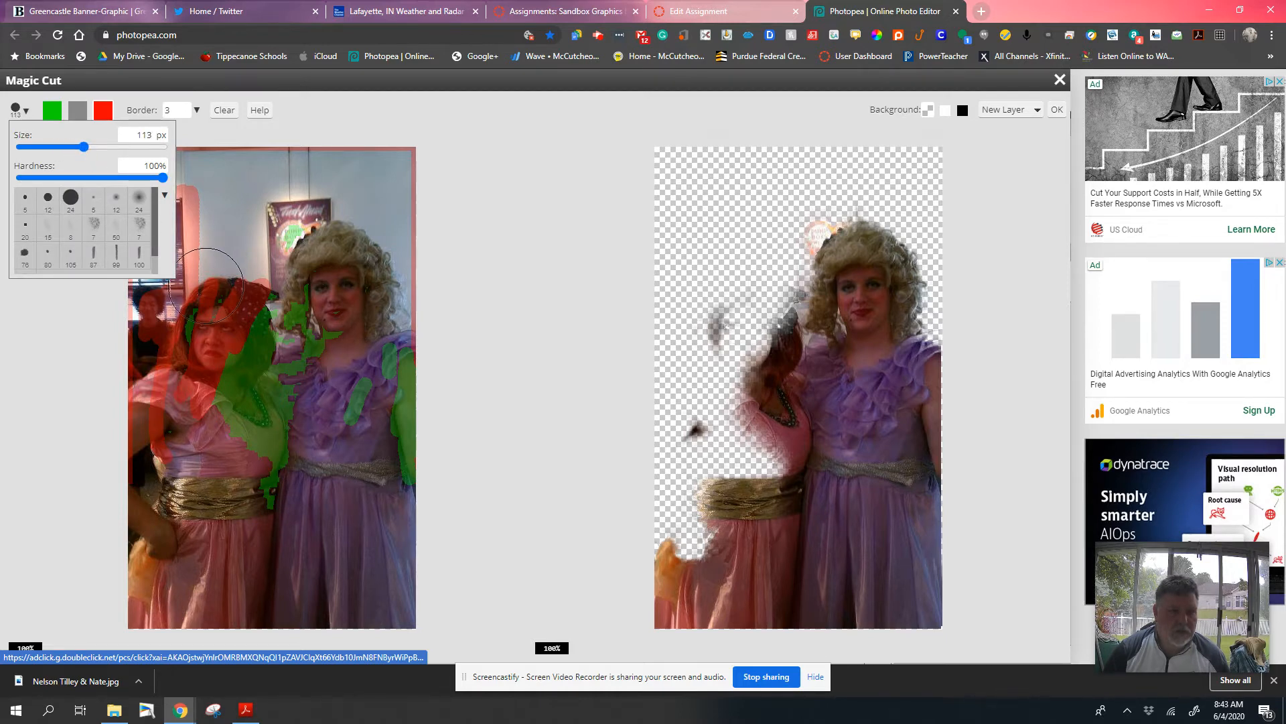
pyautogui.moveTo(205, 295)
pyautogui.mouseDown()
pyautogui.moveTo(158, 376)
pyautogui.moveTo(161, 591)
pyautogui.mouseUp()
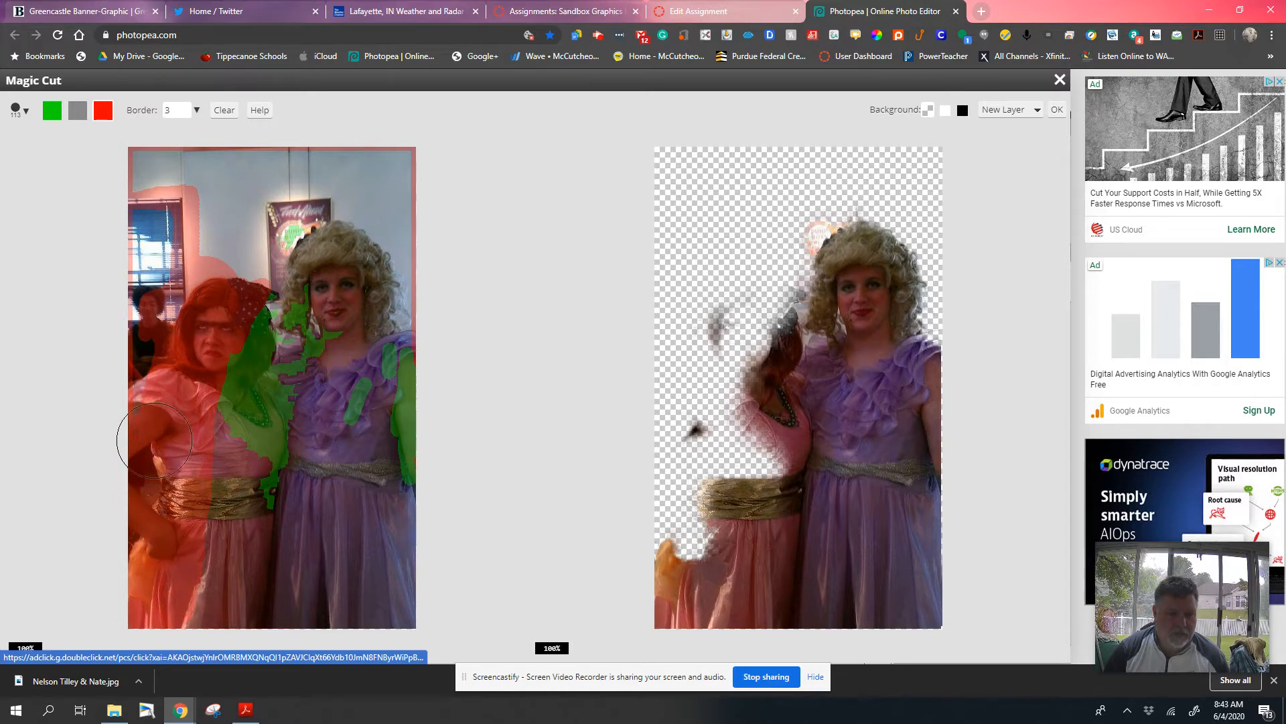
pyautogui.moveTo(207, 402)
pyautogui.mouseDown()
pyautogui.moveTo(232, 444)
pyautogui.moveTo(212, 590)
pyautogui.mouseUp()
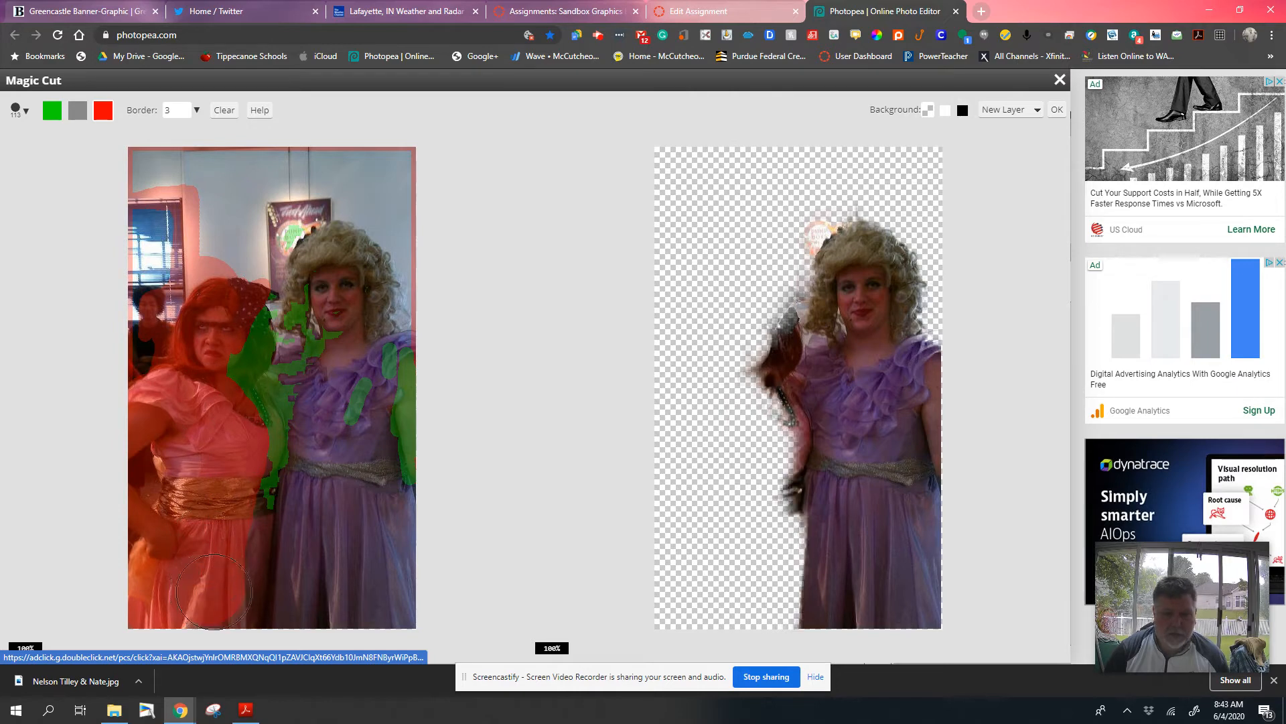
pyautogui.moveTo(258, 398)
pyautogui.mouseDown()
pyautogui.moveTo(235, 305)
pyautogui.moveTo(261, 342)
pyautogui.moveTo(239, 315)
pyautogui.moveTo(271, 215)
pyautogui.mouseUp()
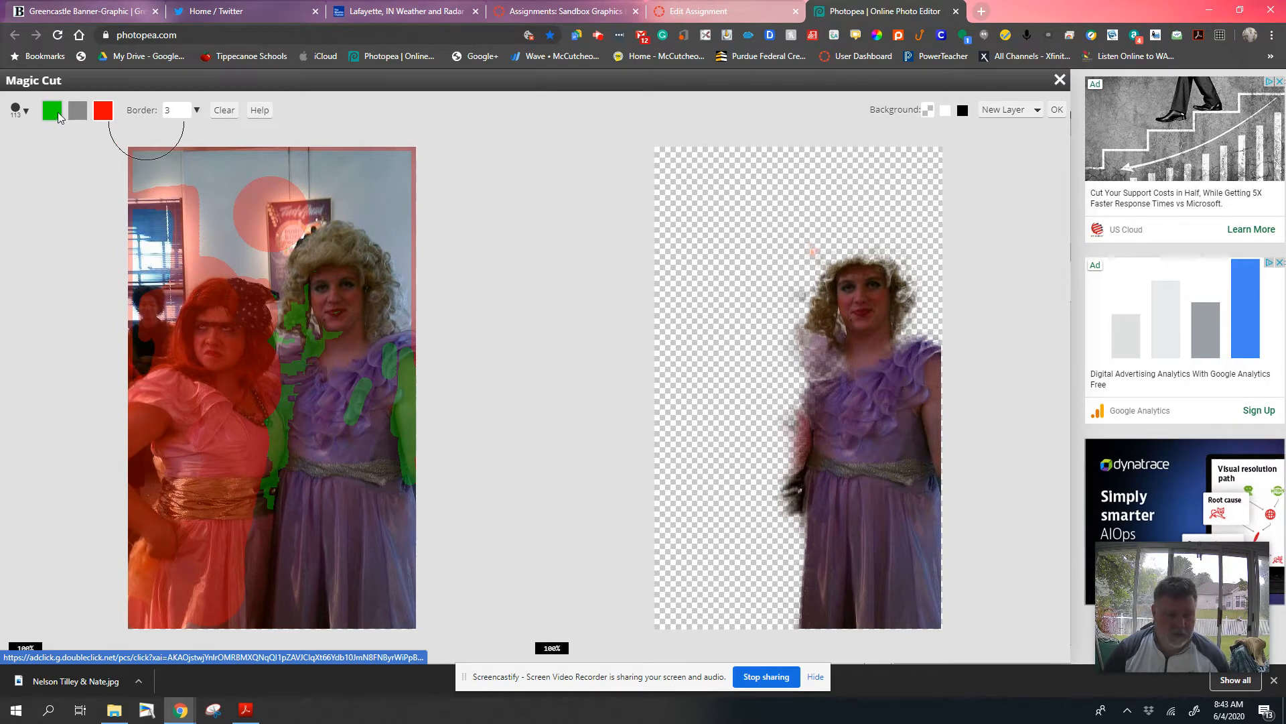
pyautogui.hotkey('ctrl', 'z')
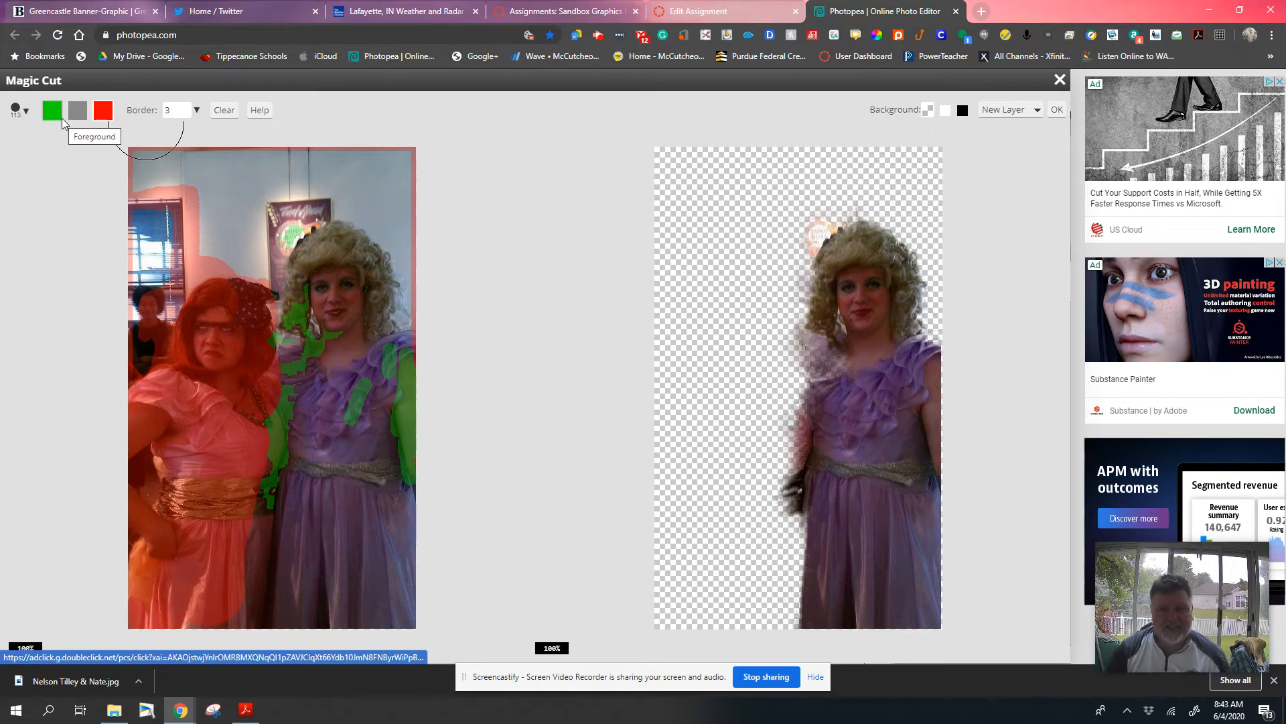
# - Reduce the brush to 5 px, touch up the marking on the poster beside the blonde wig, and output the cut to a new layer
pyautogui.click(20, 110)
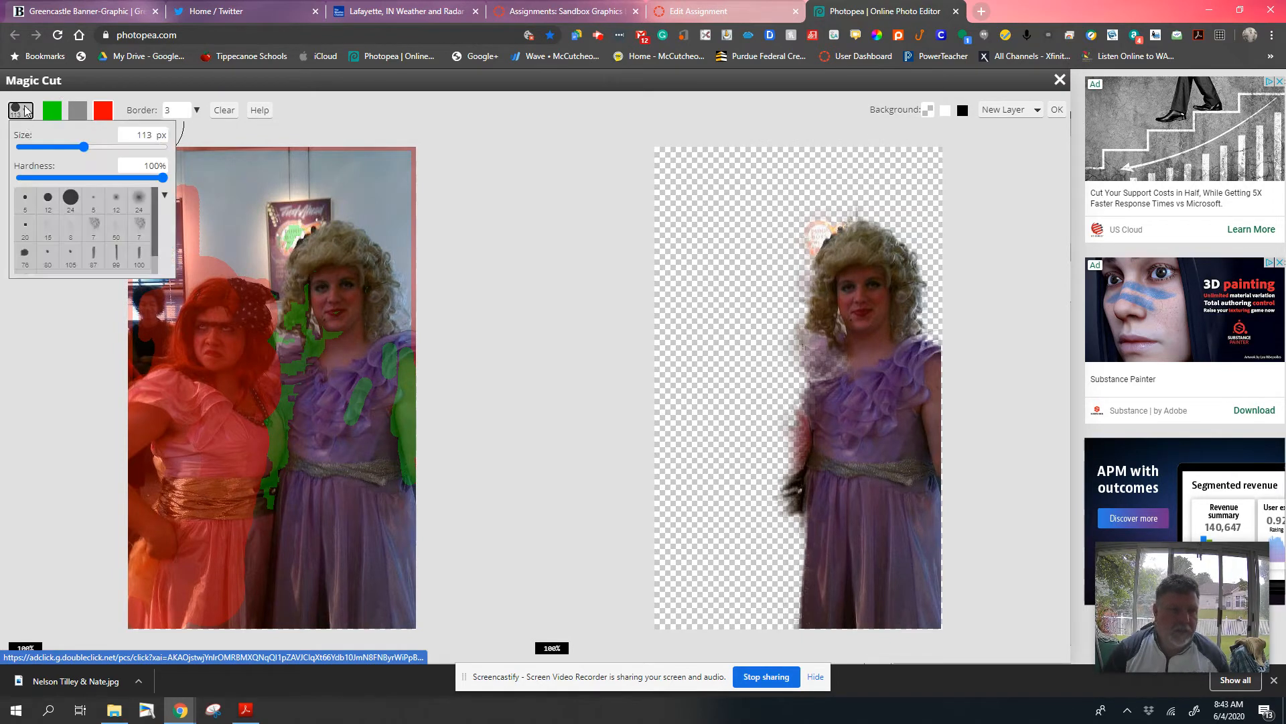
pyautogui.moveTo(84, 147); pyautogui.dragTo(38, 153)
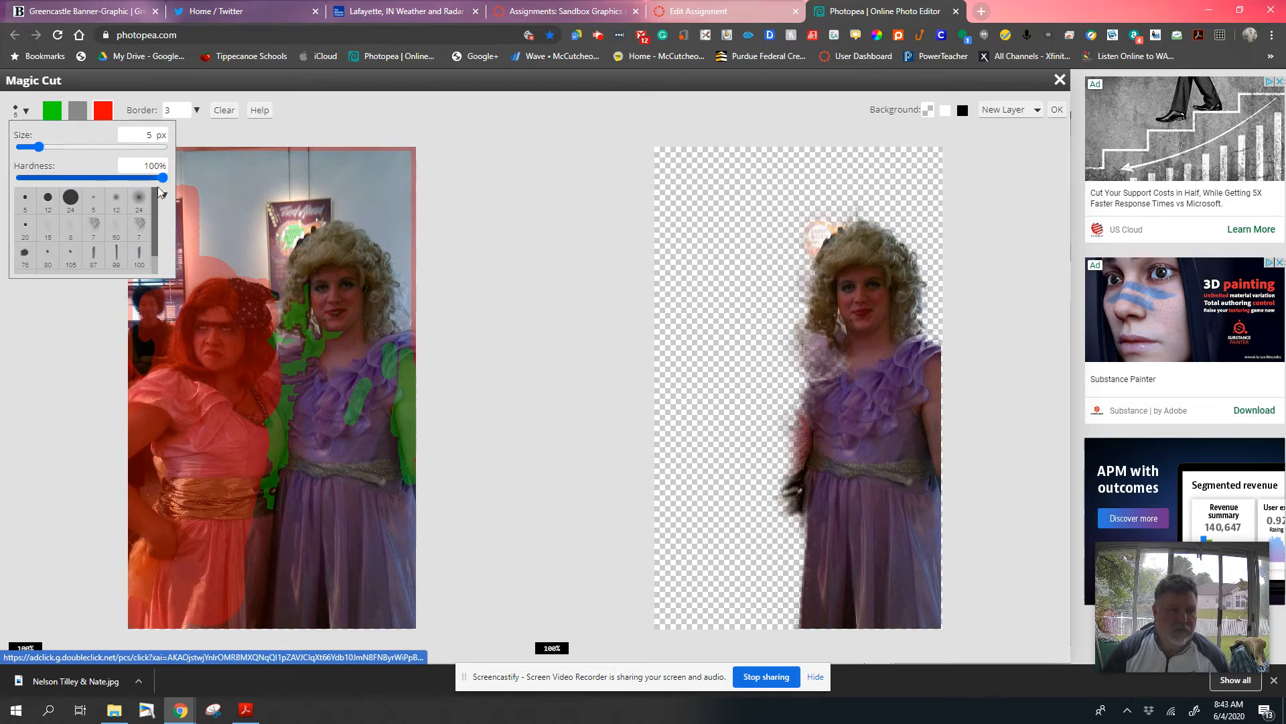
pyautogui.click(311, 222)
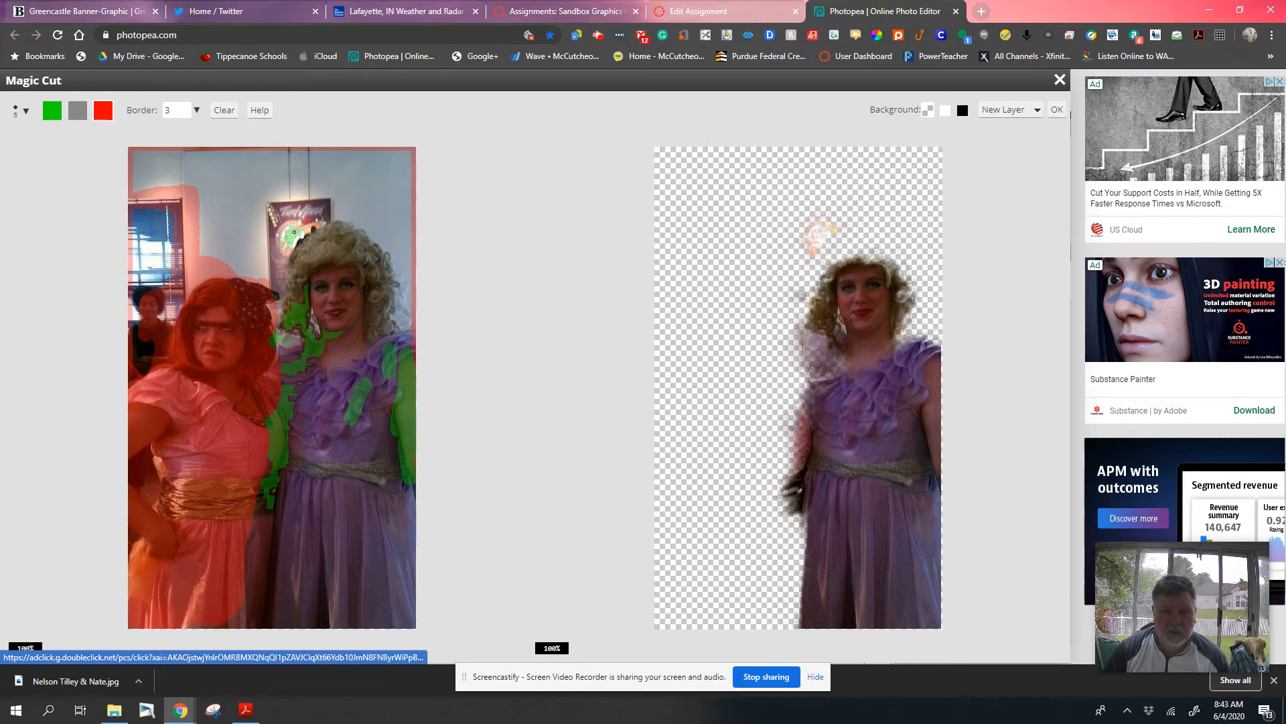
pyautogui.moveTo(294, 232); pyautogui.dragTo(299, 224)
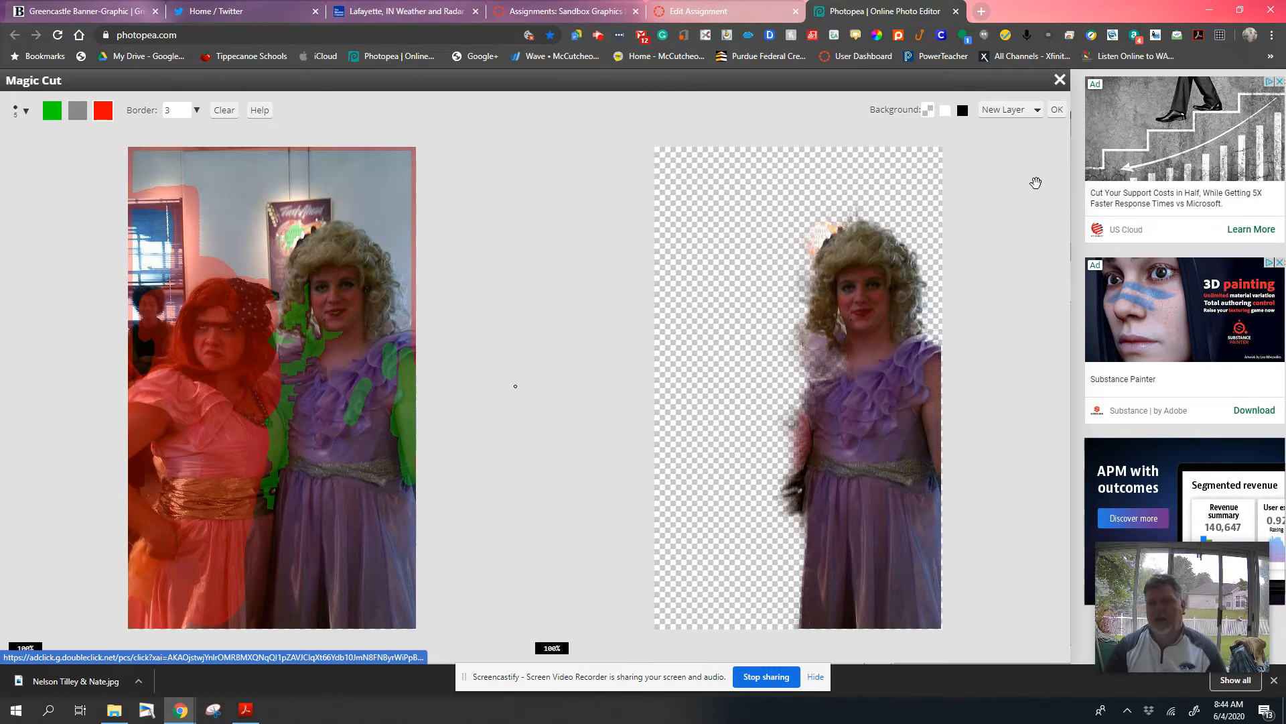
pyautogui.click(1058, 109)
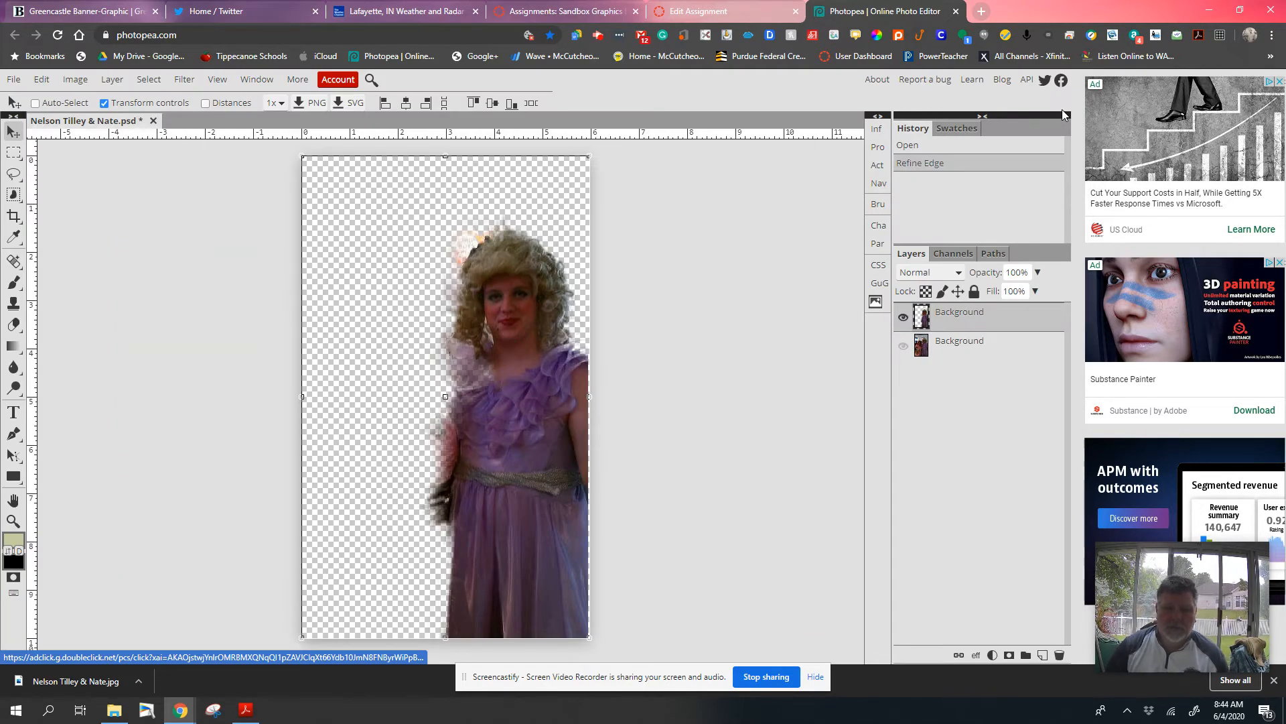
# - Compare the cut-out layer with the original photo by toggling both layers' visibility, ending with only the cut-out shown
pyautogui.click(903, 346)
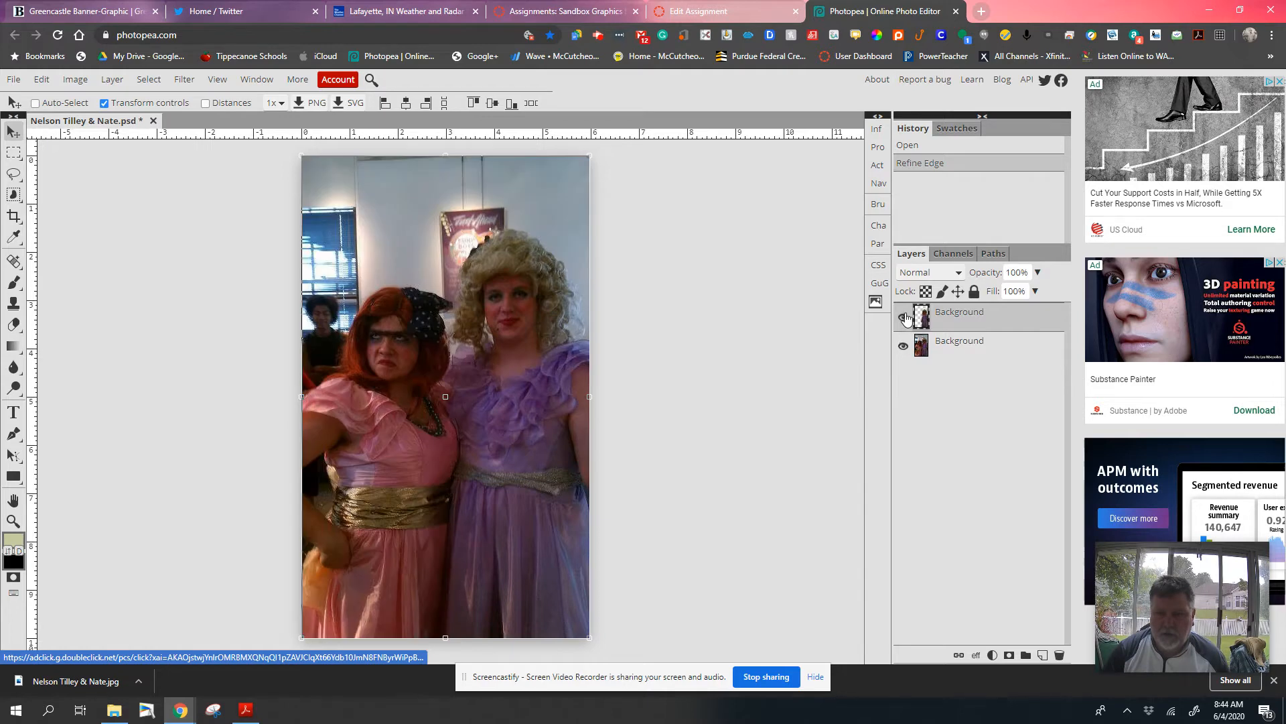
pyautogui.click(904, 317)
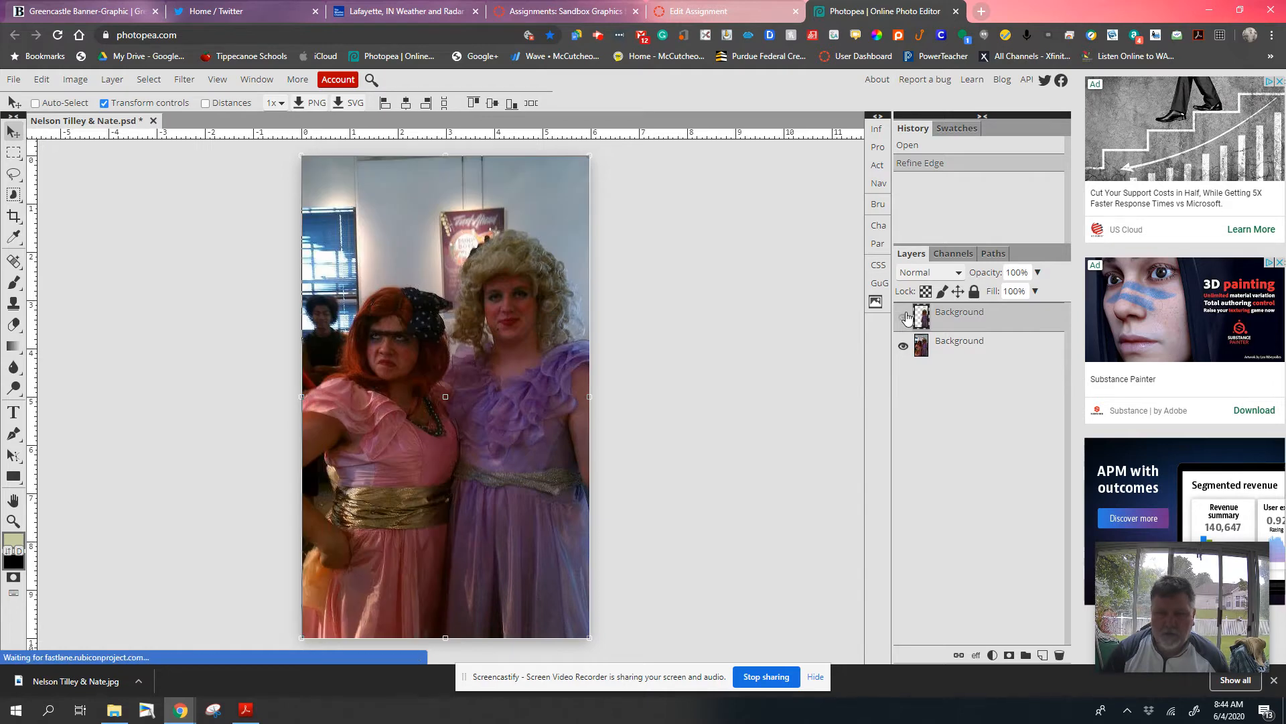
pyautogui.click(903, 347)
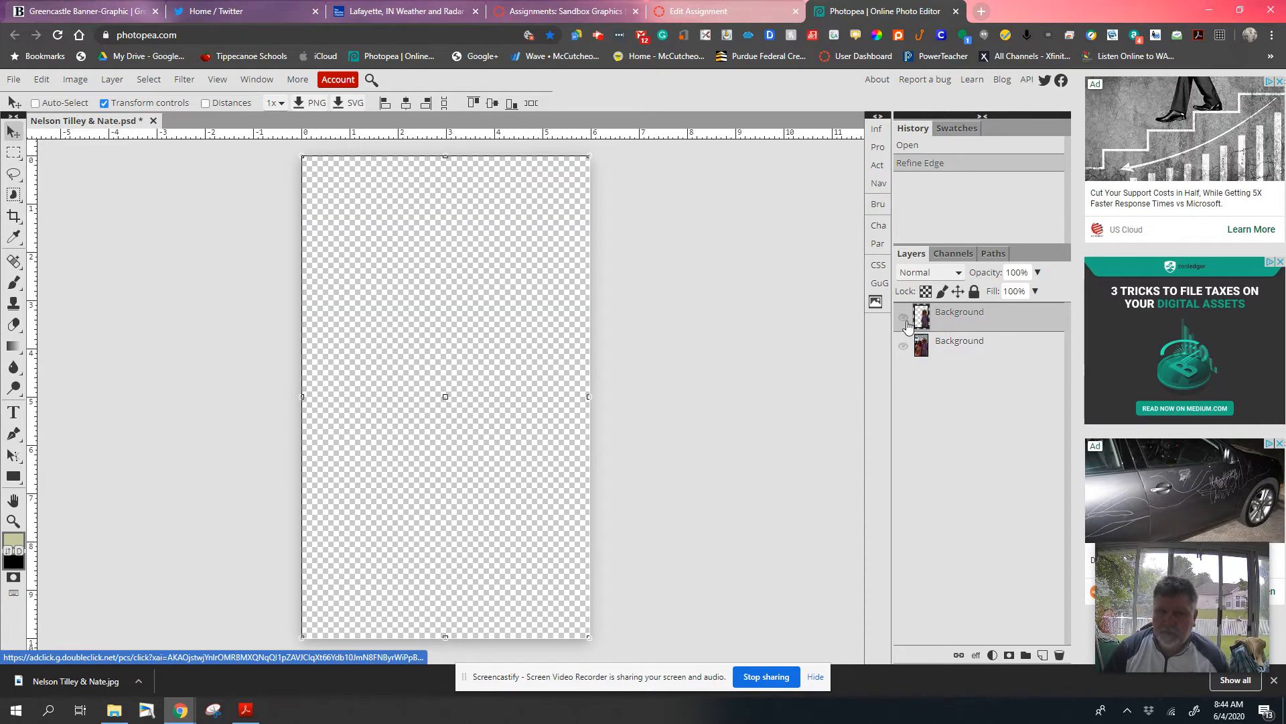
pyautogui.click(905, 318)
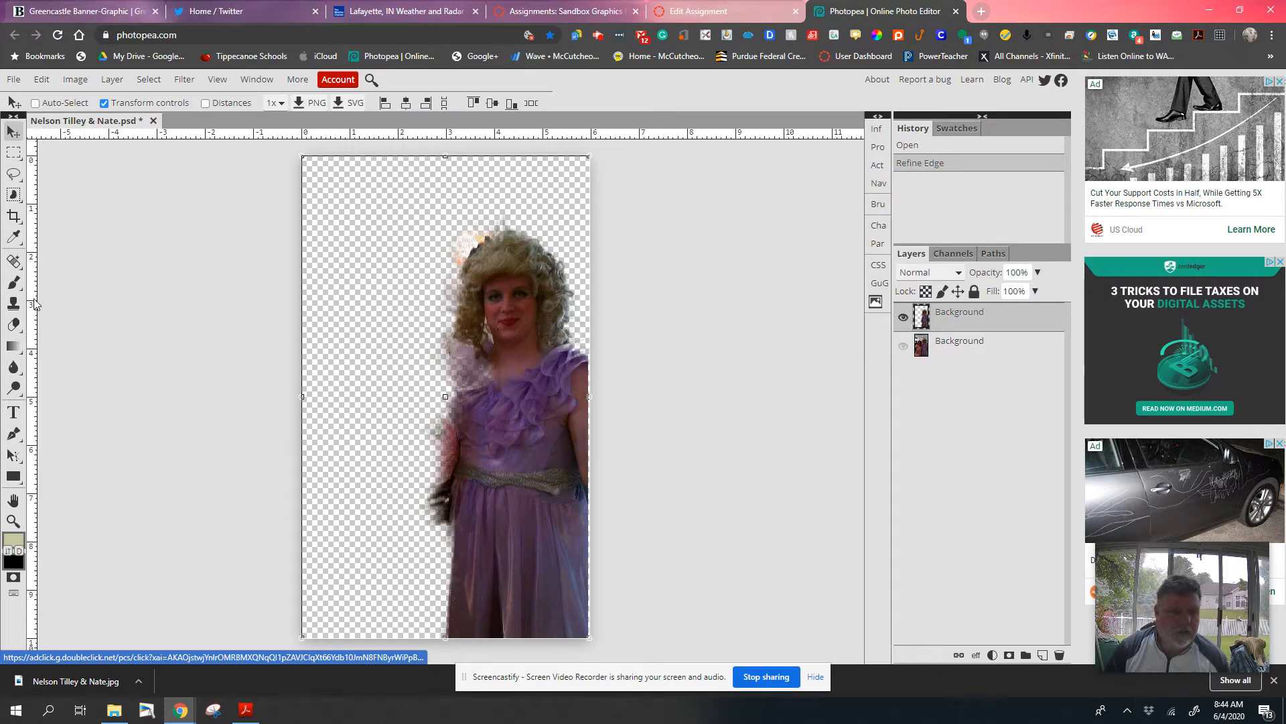
# - Erase part of the poster remnant beside the wig and the blurry leftovers between the curls and shoulder with the Eraser Tool
pyautogui.click(14, 326)
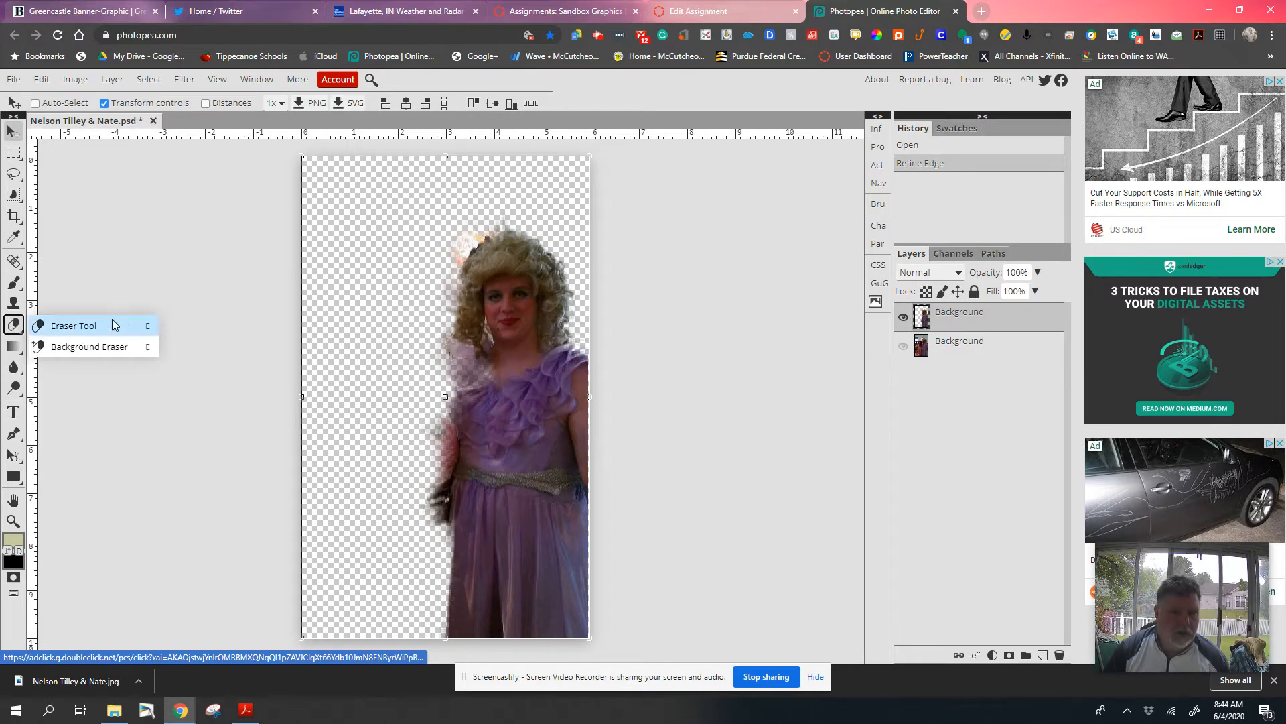
pyautogui.click(89, 326)
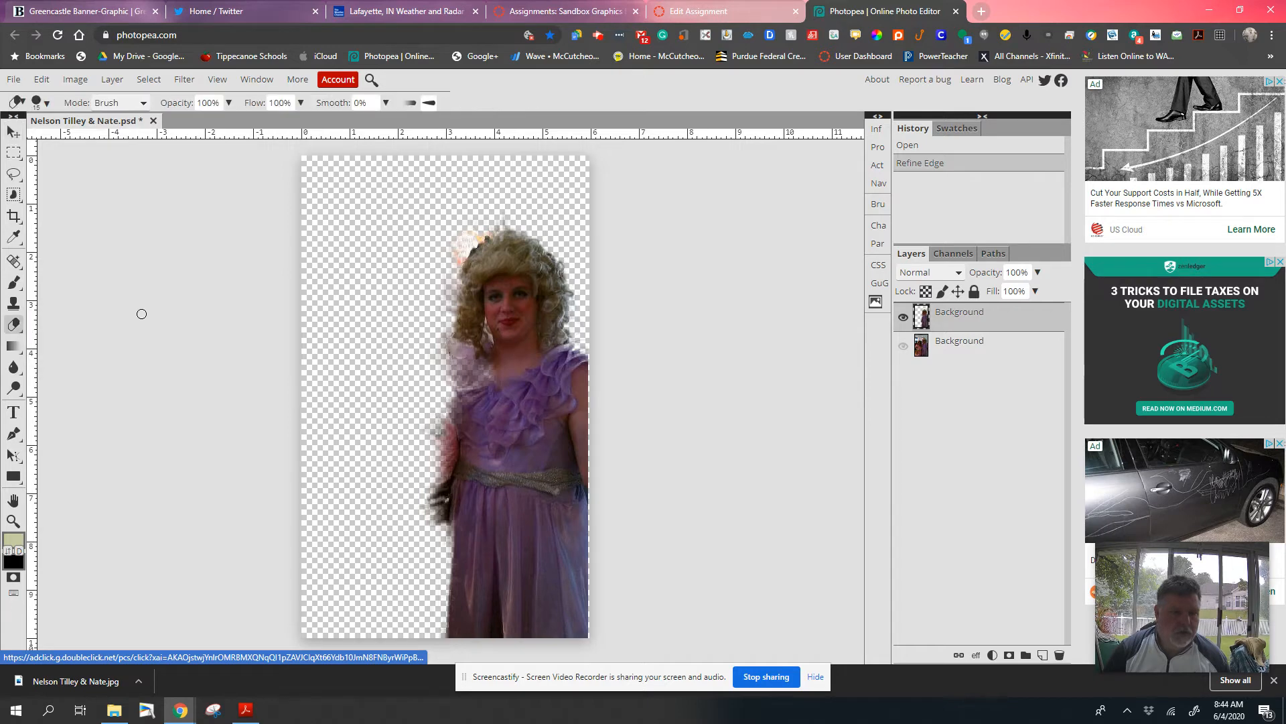
pyautogui.click(470, 234)
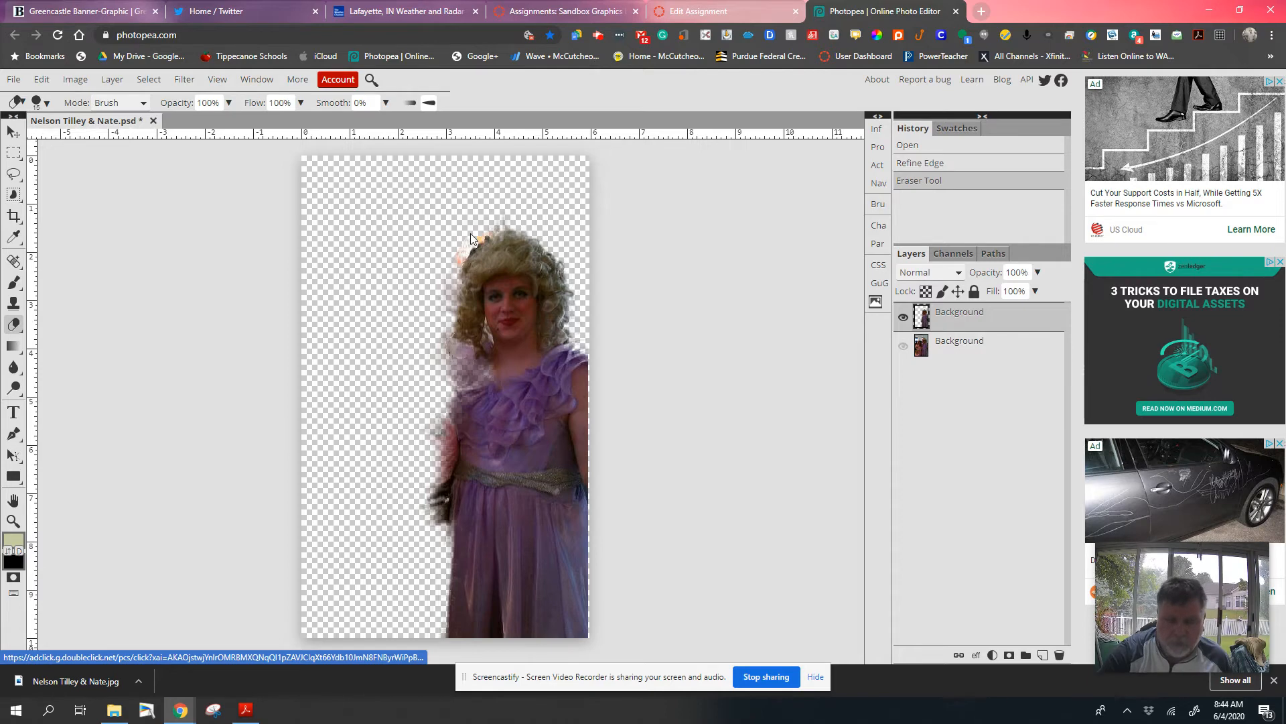
pyautogui.hotkey('ctrl', '+')
pyautogui.hotkey('ctrl', '+')
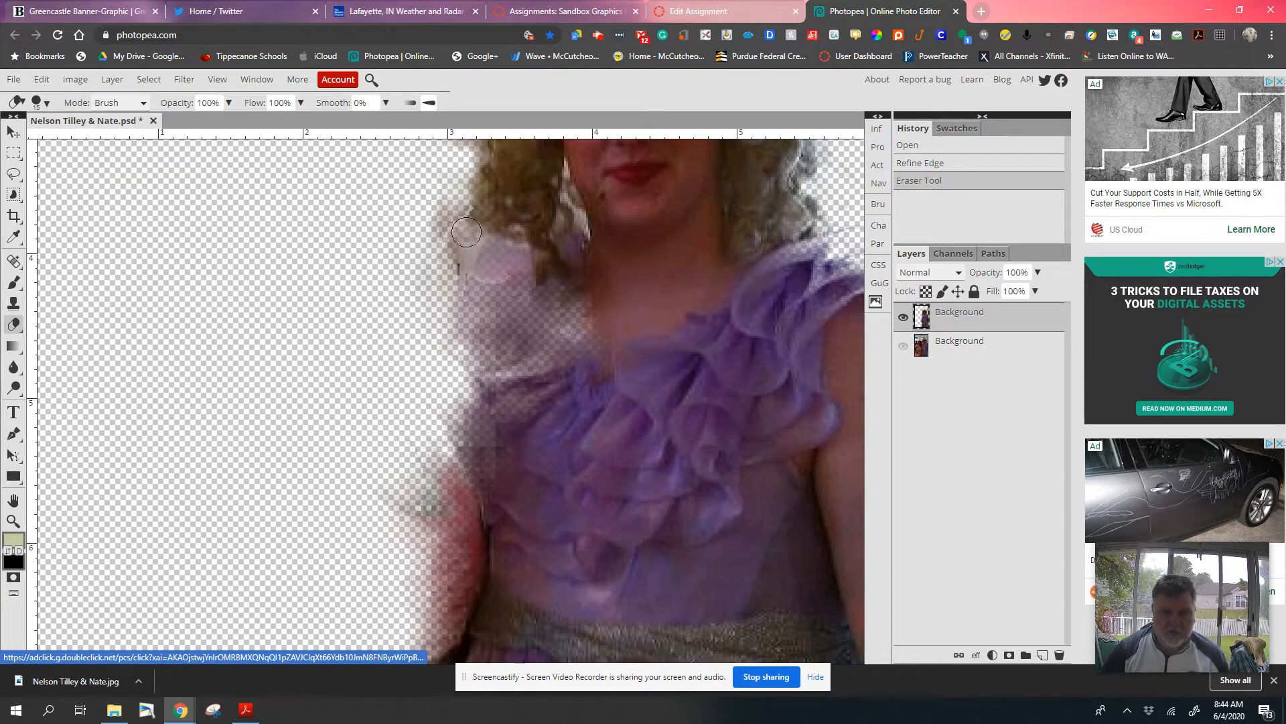
pyautogui.moveTo(434, 215)
pyautogui.mouseDown()
pyautogui.moveTo(487, 253)
pyautogui.moveTo(536, 330)
pyautogui.moveTo(532, 347)
pyautogui.moveTo(467, 372)
pyautogui.moveTo(507, 347)
pyautogui.moveTo(511, 325)
pyautogui.moveTo(481, 307)
pyautogui.moveTo(429, 234)
pyautogui.moveTo(495, 317)
pyautogui.moveTo(476, 346)
pyautogui.moveTo(427, 255)
pyautogui.moveTo(418, 327)
pyautogui.moveTo(442, 335)
pyautogui.mouseUp()
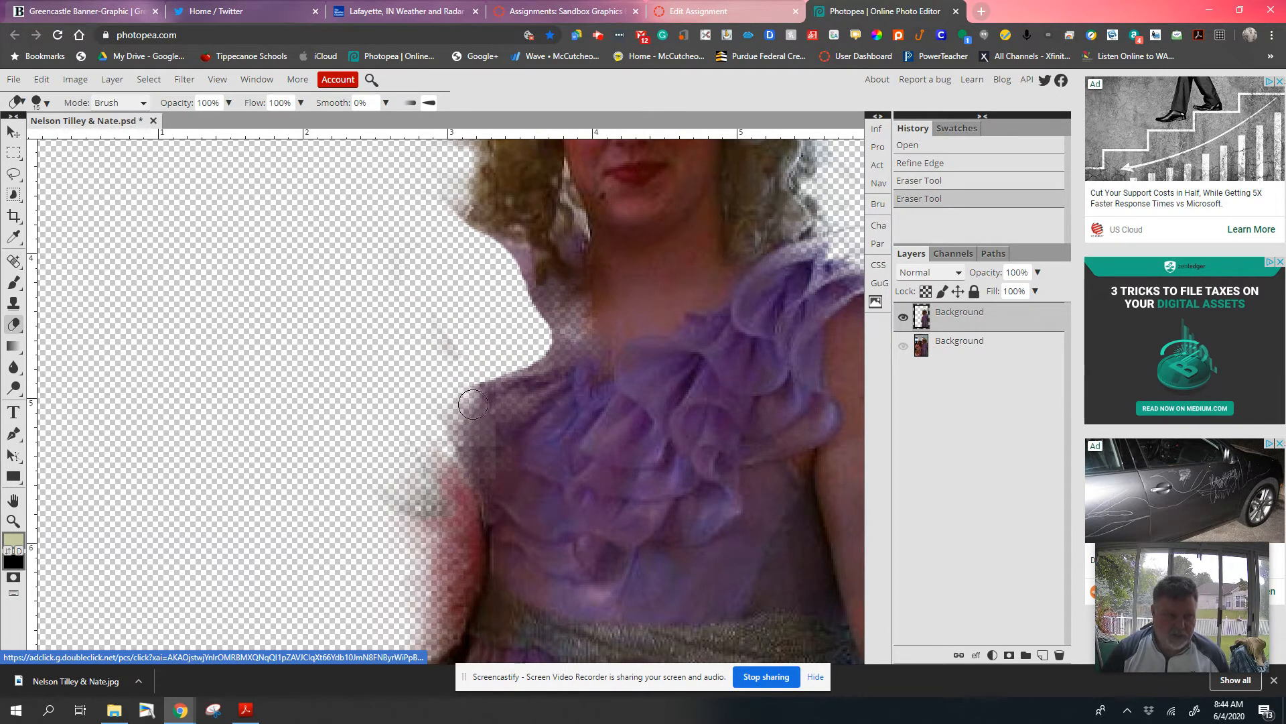
# - Switch the eraser to the soft 12 px brush and erase along the purple dress's edge from shoulder to waist
pyautogui.click(45, 102)
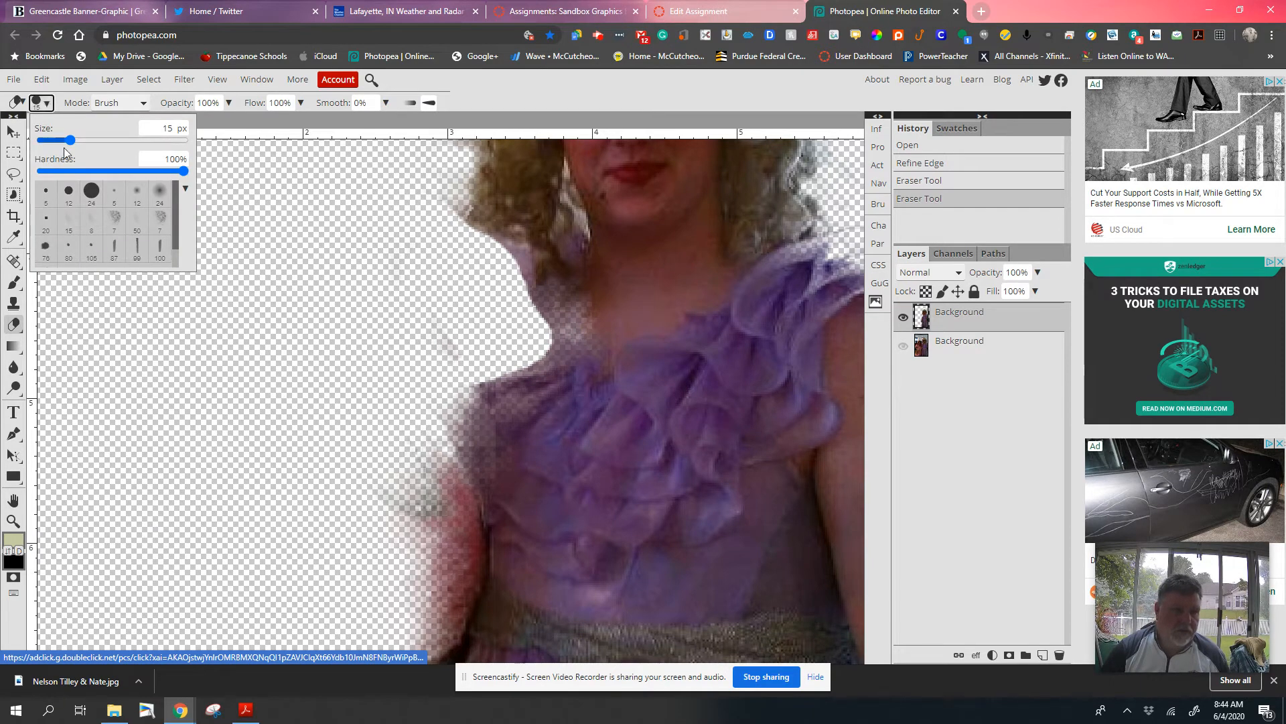
pyautogui.click(137, 194)
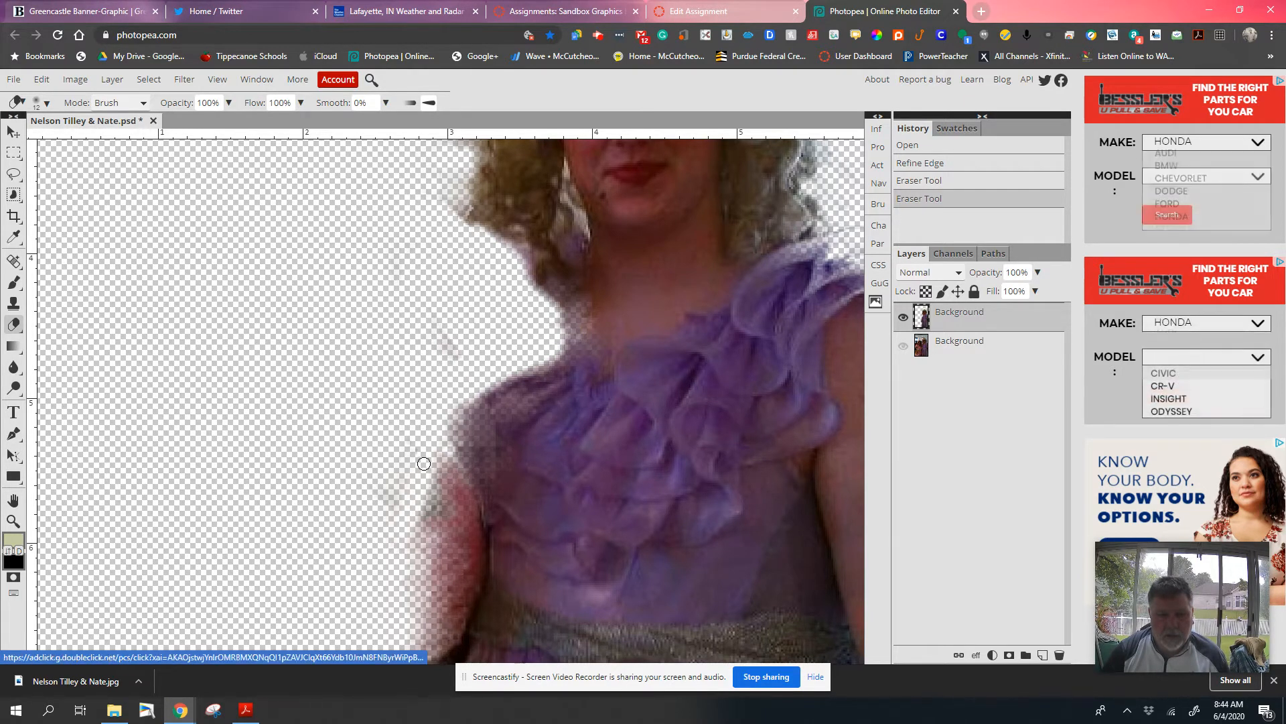
pyautogui.moveTo(446, 468)
pyautogui.mouseDown()
pyautogui.moveTo(472, 559)
pyautogui.moveTo(462, 603)
pyautogui.moveTo(448, 597)
pyautogui.mouseUp()
# - Enlarge the eraser brush to 38 px and erase the reddish leftovers and stray specks beside the purple dress
pyautogui.click(44, 103)
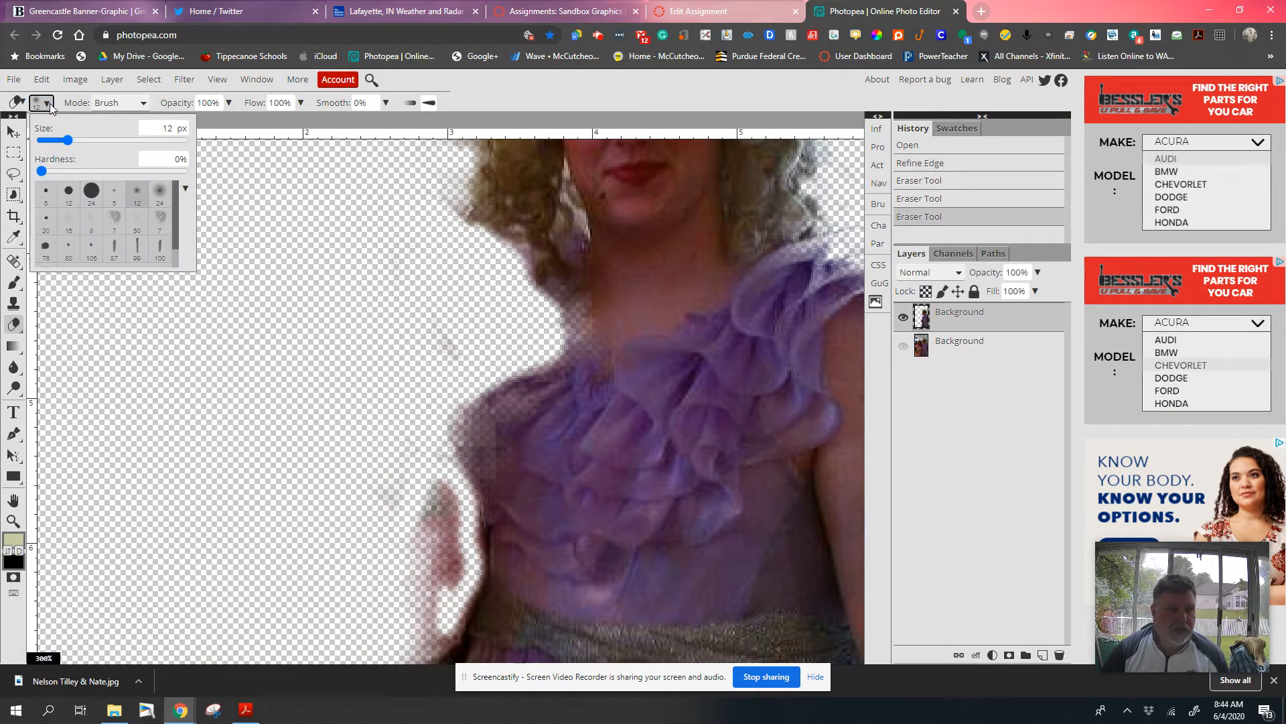
pyautogui.moveTo(61, 140); pyautogui.dragTo(73, 140)
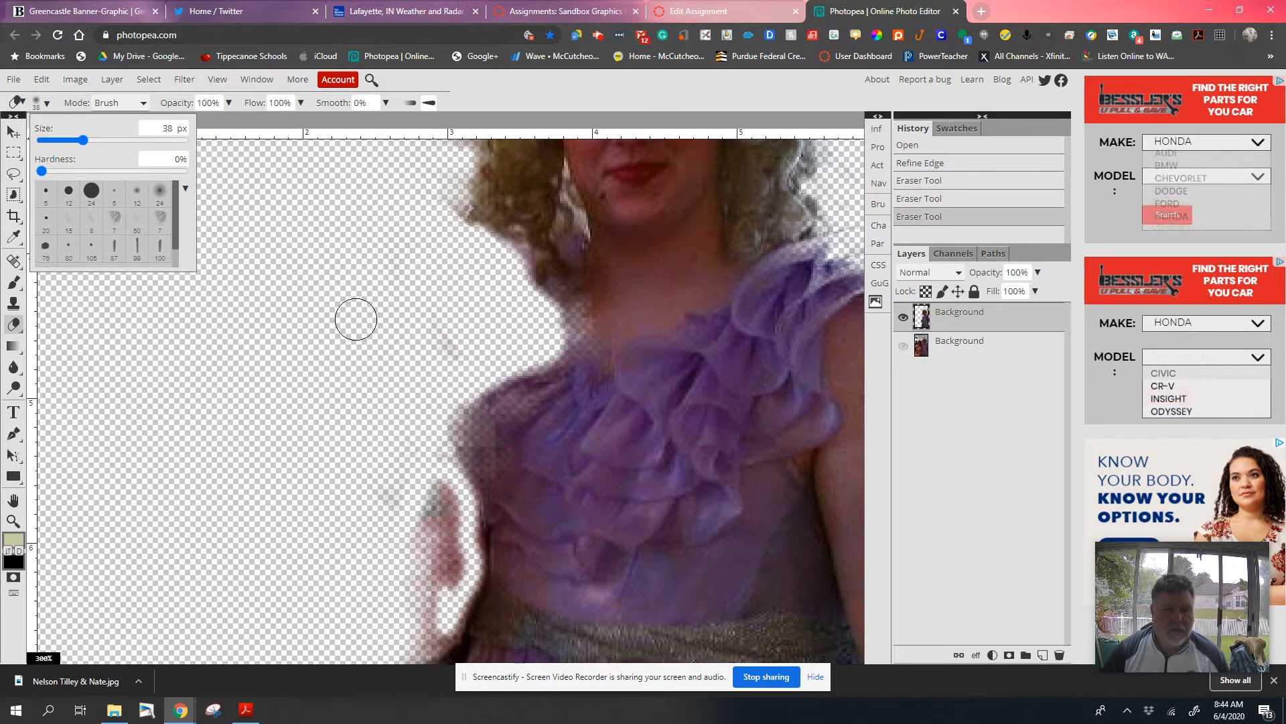
pyautogui.click(431, 350)
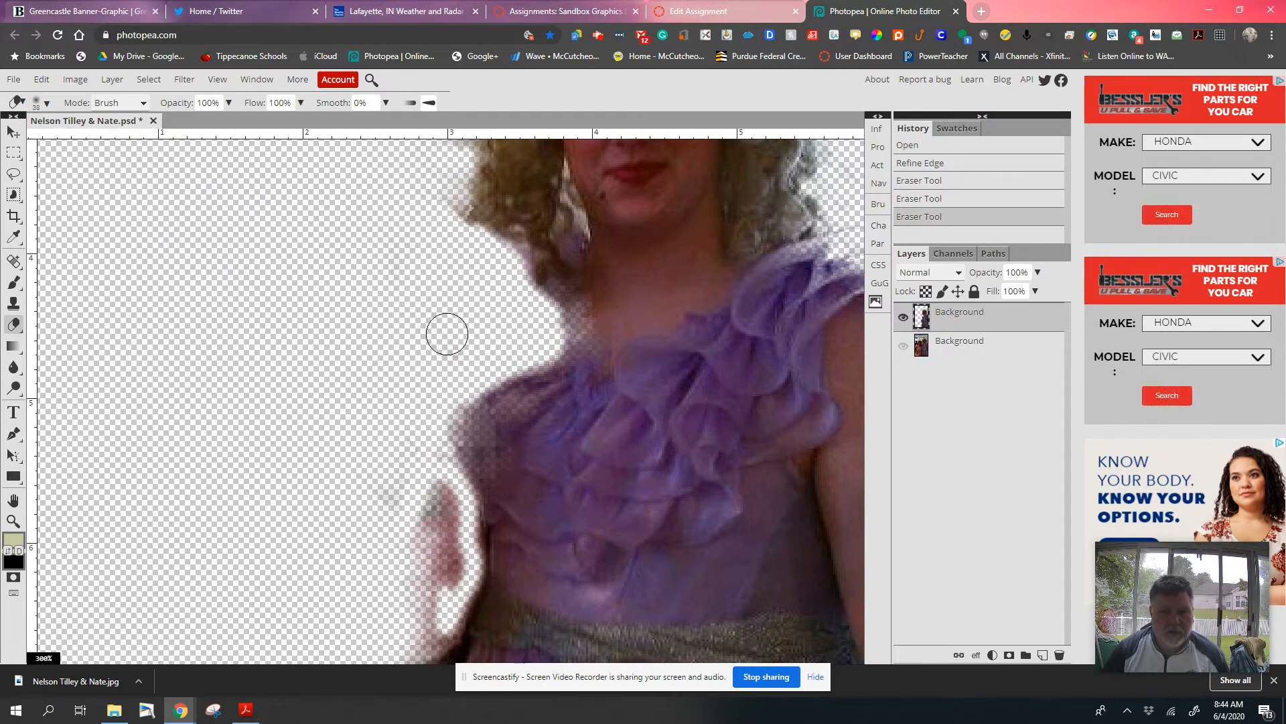
pyautogui.moveTo(412, 470)
pyautogui.mouseDown()
pyautogui.moveTo(436, 511)
pyautogui.moveTo(435, 500)
pyautogui.moveTo(434, 543)
pyautogui.moveTo(442, 529)
pyautogui.moveTo(438, 578)
pyautogui.moveTo(404, 626)
pyautogui.moveTo(414, 625)
pyautogui.moveTo(430, 611)
pyautogui.moveTo(402, 589)
pyautogui.mouseUp()
pyautogui.moveTo(384, 433); pyautogui.dragTo(365, 382)
# - Erase the orange and white poster remnants and hazy background around the top and outer edge of the blonde wig
pyautogui.scroll(5, 364, 381)
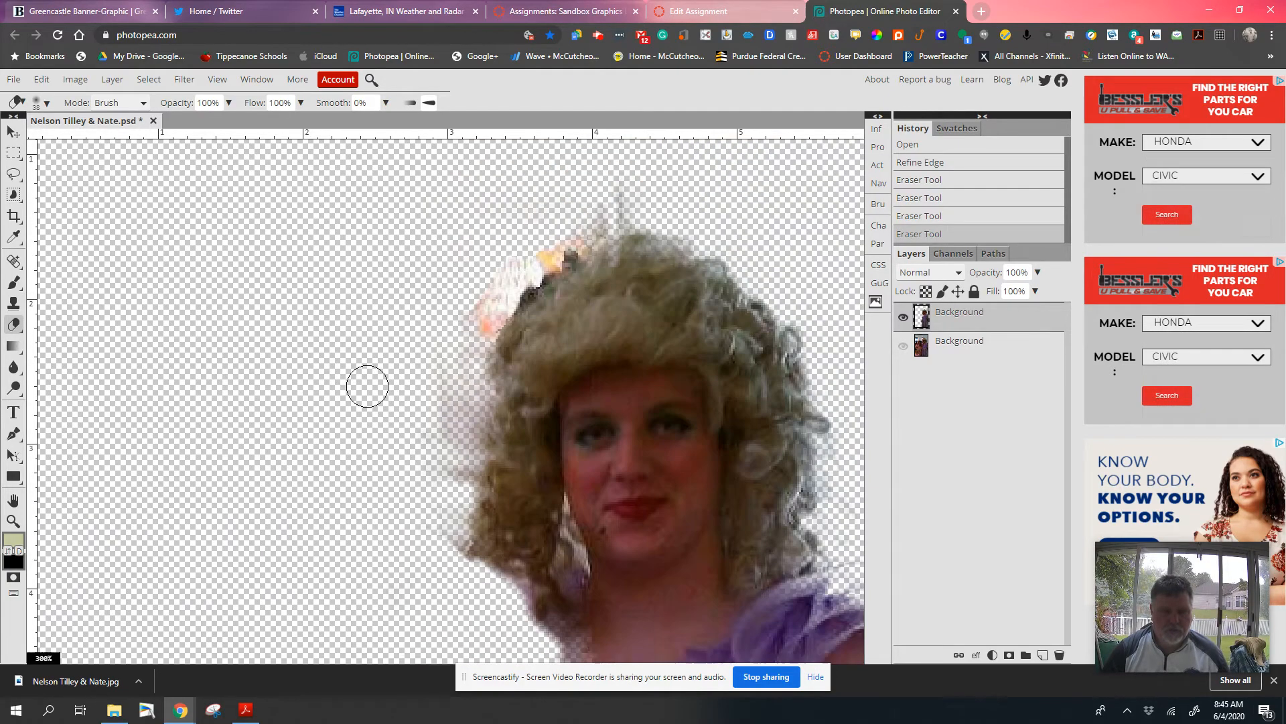
pyautogui.moveTo(512, 305)
pyautogui.mouseDown()
pyautogui.moveTo(643, 257)
pyautogui.moveTo(530, 305)
pyautogui.moveTo(498, 327)
pyautogui.moveTo(547, 299)
pyautogui.moveTo(453, 378)
pyautogui.moveTo(470, 349)
pyautogui.moveTo(457, 385)
pyautogui.moveTo(481, 353)
pyautogui.moveTo(453, 418)
pyautogui.moveTo(421, 584)
pyautogui.mouseUp()
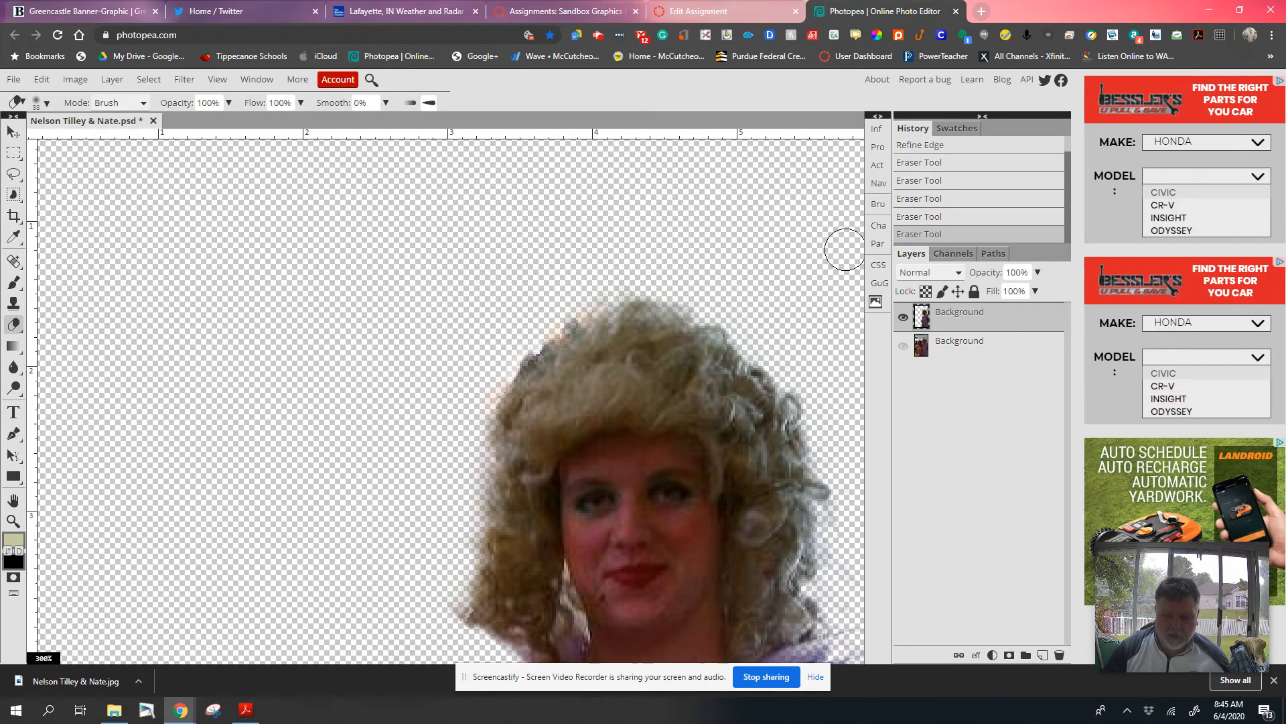
pyautogui.scroll(-3, 846, 248)
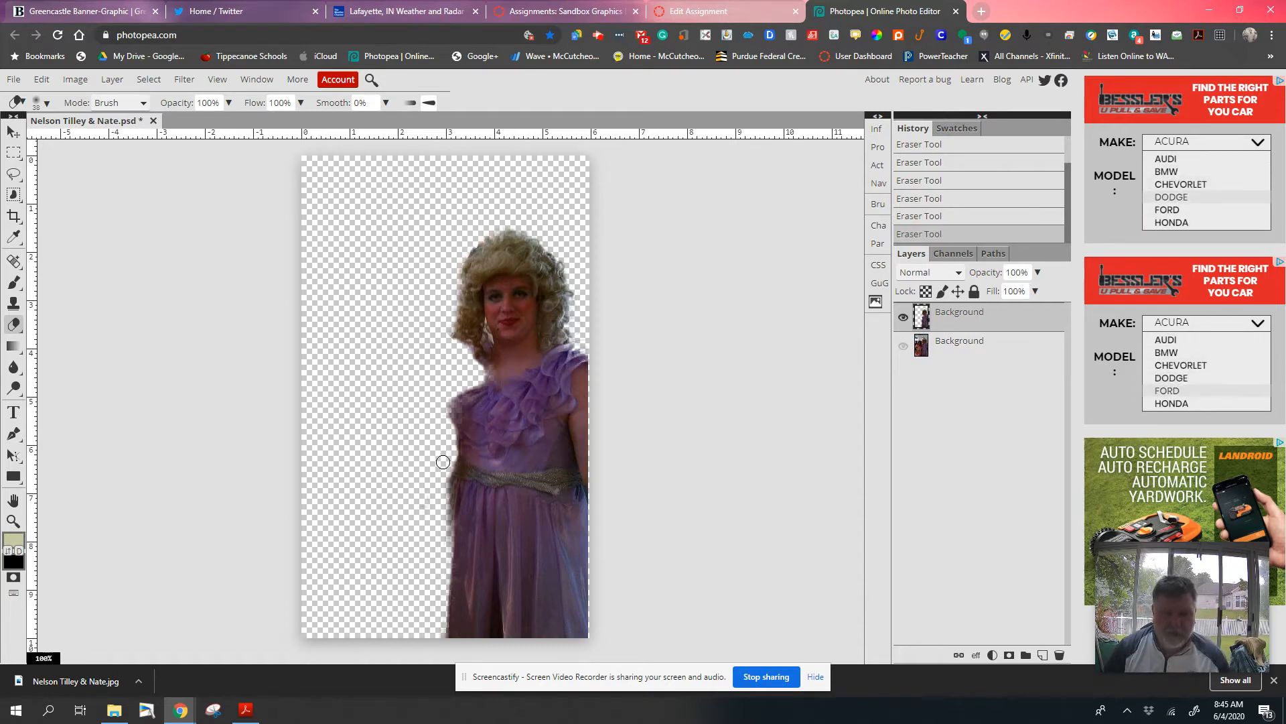
# - Try brightening the cut-out with Levels, using RGB black point 11, midtone 1.36 and white point 169
pyautogui.hotkey('ctrl', 'l')
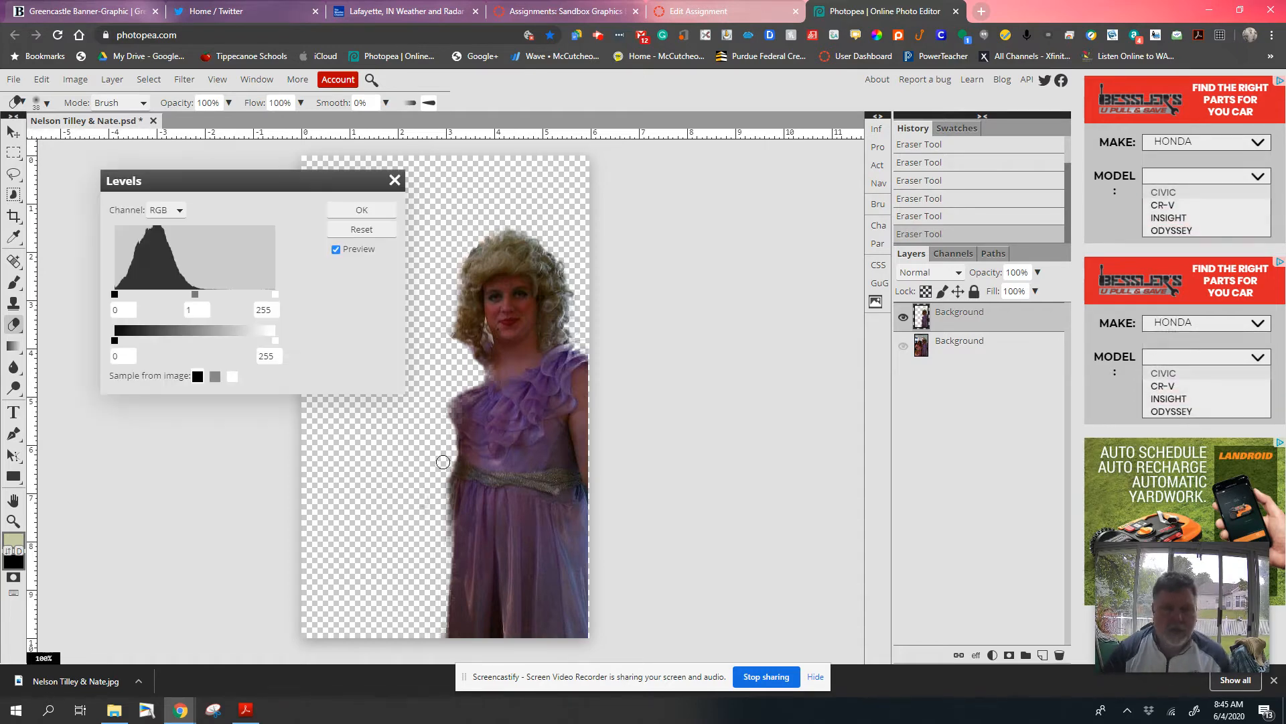
pyautogui.click(396, 179)
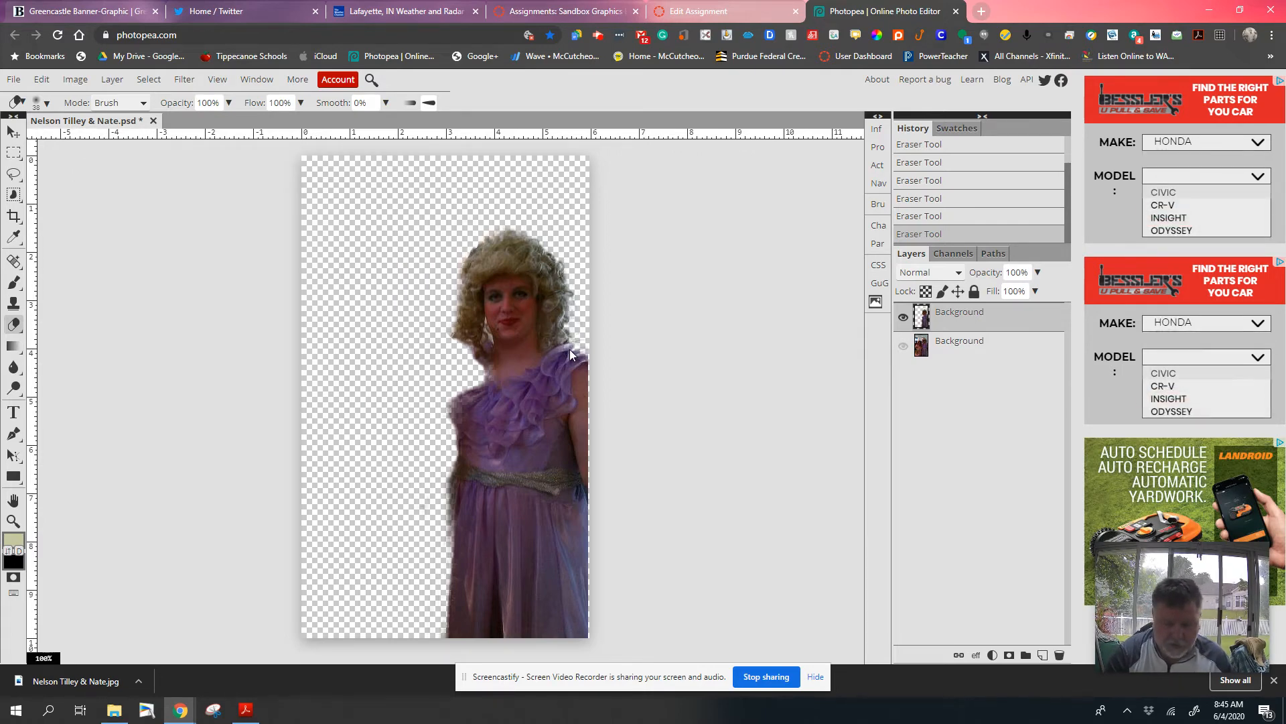
pyautogui.hotkey('ctrl', 'l')
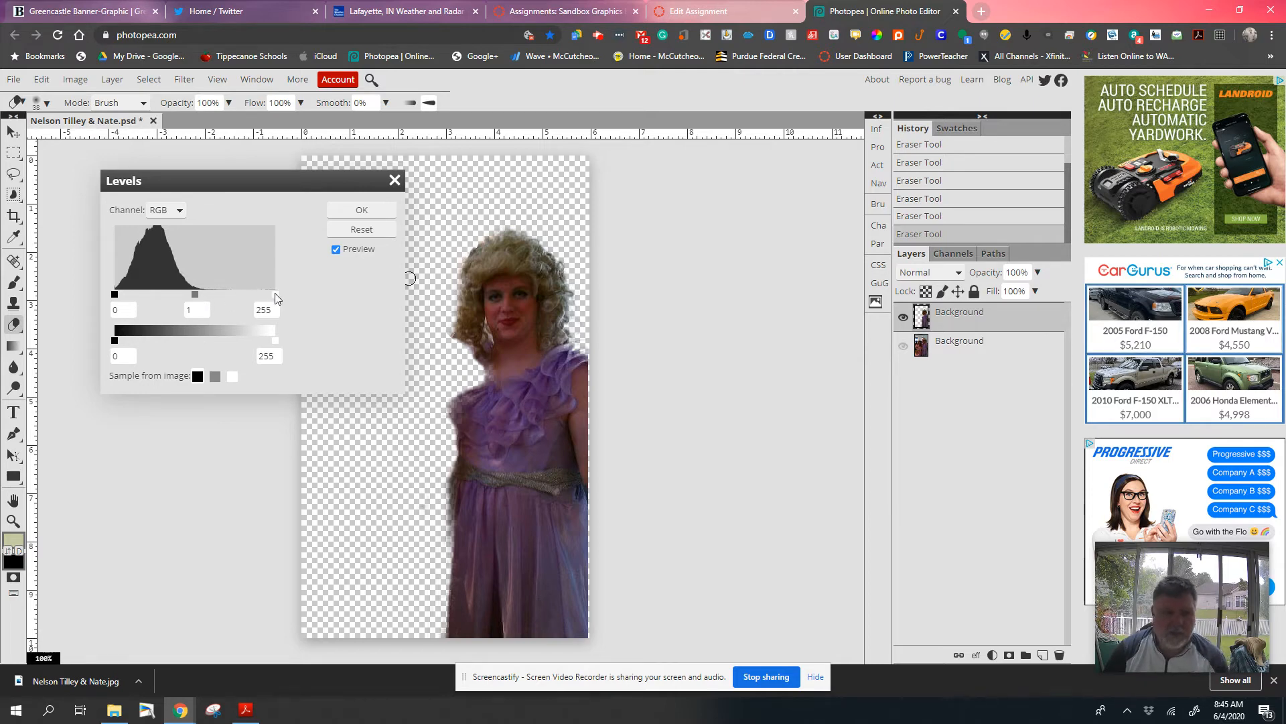
pyautogui.moveTo(275, 297); pyautogui.dragTo(162, 299)
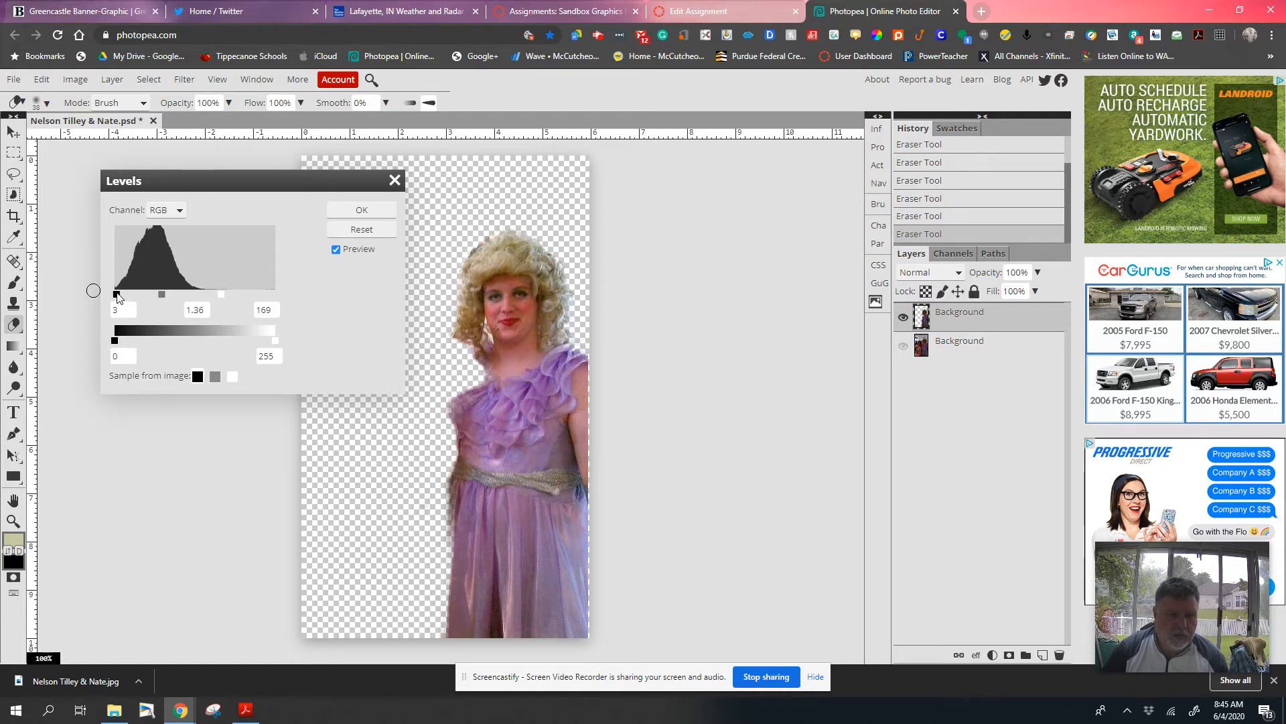
pyautogui.moveTo(117, 295); pyautogui.dragTo(122, 297)
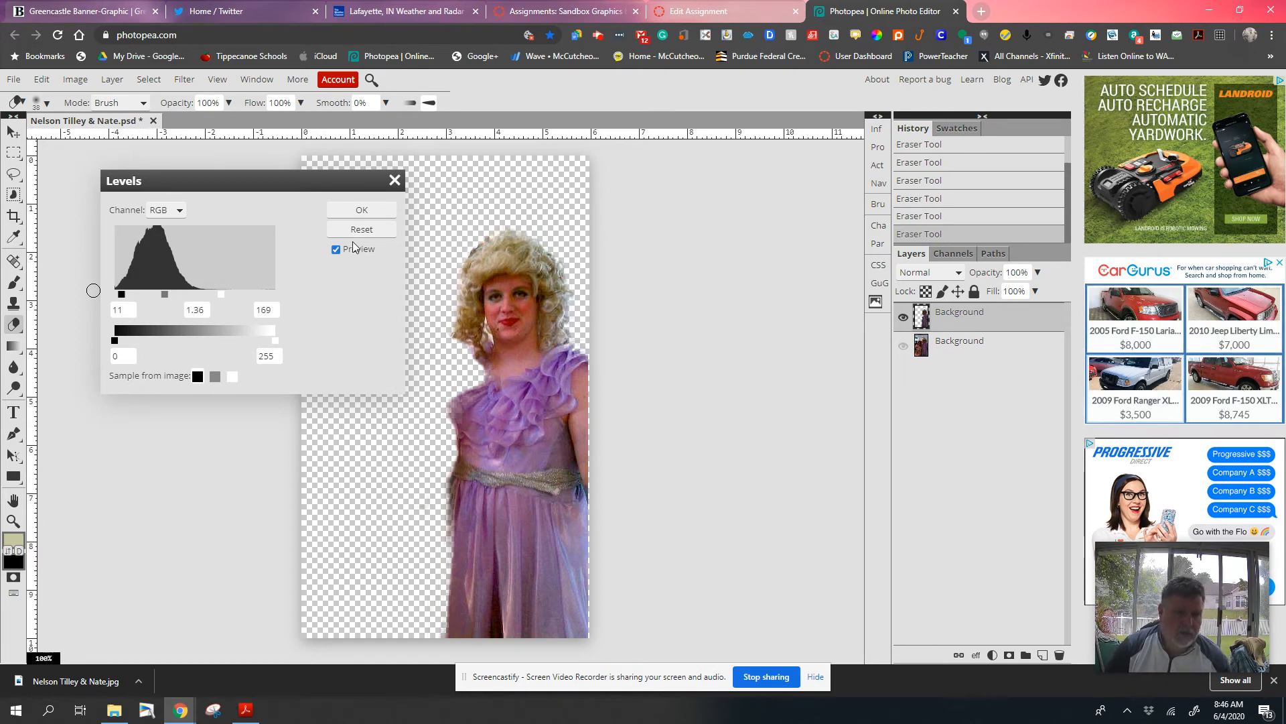
# - Try Levels midtones of 0.98 for the Red channel and 1.19 for Green, and reset all the adjustments
pyautogui.click(170, 210)
pyautogui.click(162, 251)
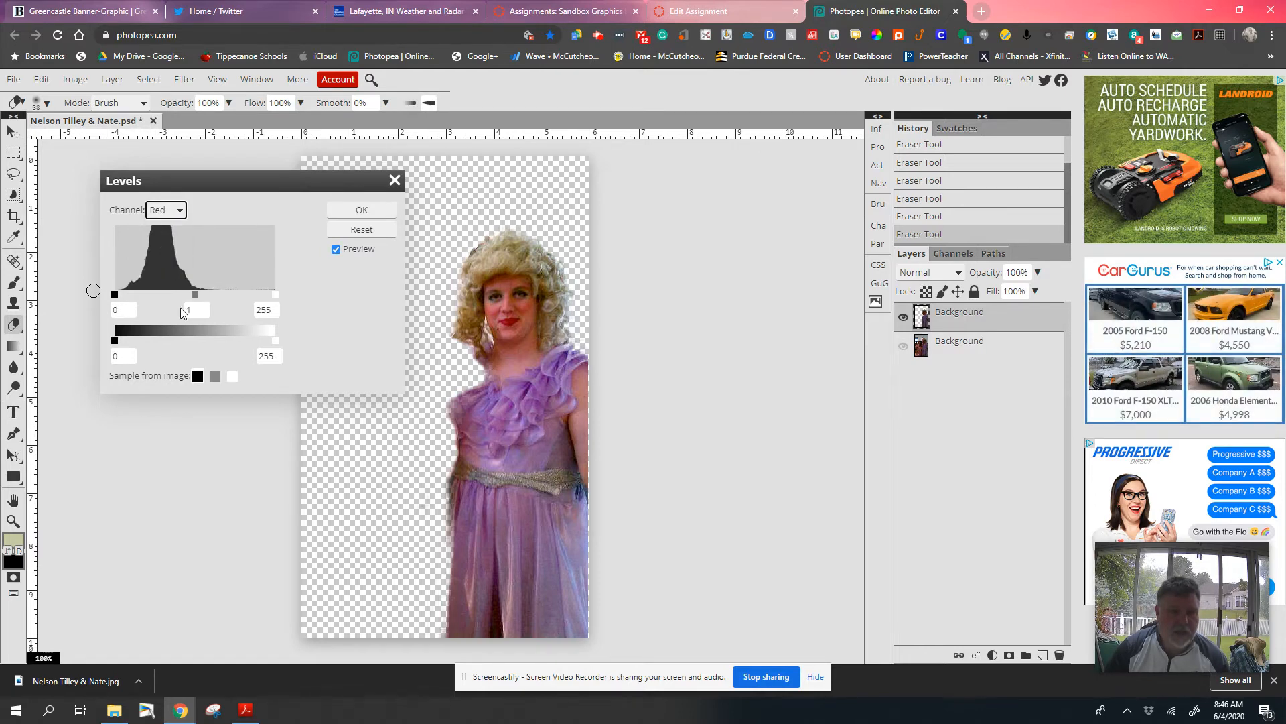
pyautogui.moveTo(196, 299); pyautogui.dragTo(201, 299)
pyautogui.click(168, 210)
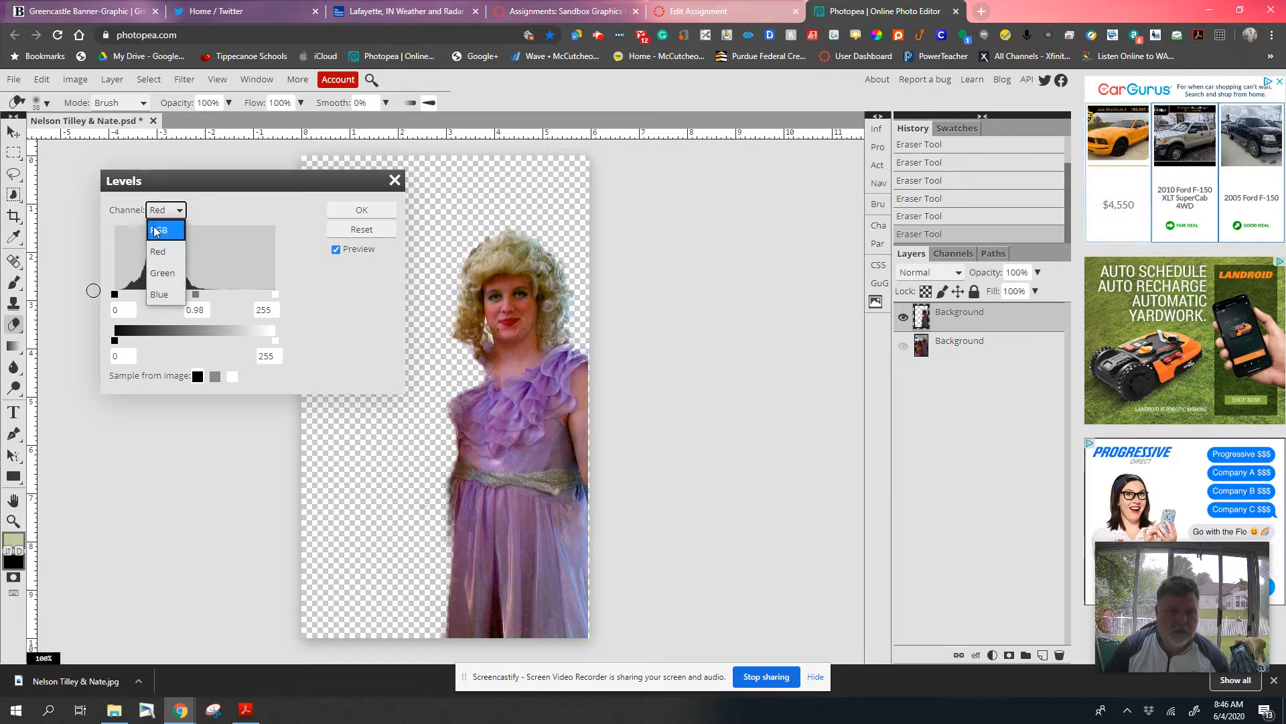
pyautogui.click(166, 262)
pyautogui.moveTo(192, 299)
pyautogui.mouseDown()
pyautogui.moveTo(203, 297)
pyautogui.moveTo(190, 295)
pyautogui.mouseUp()
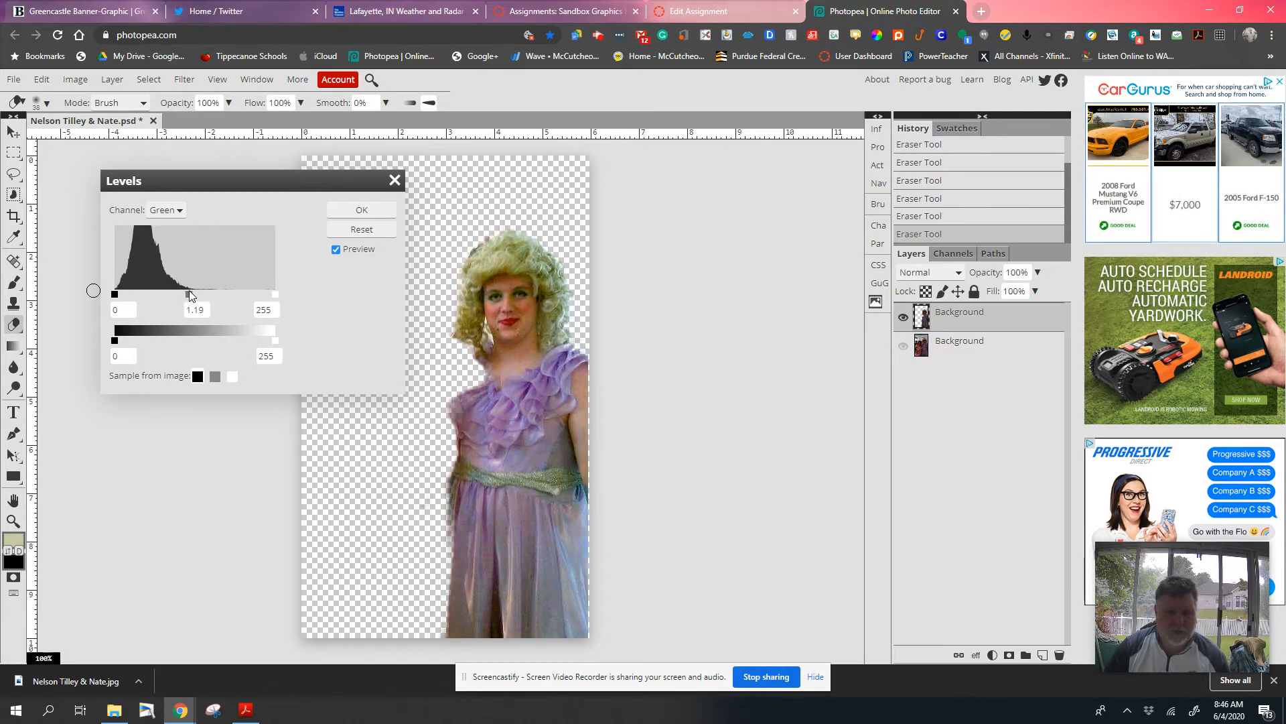
pyautogui.click(363, 234)
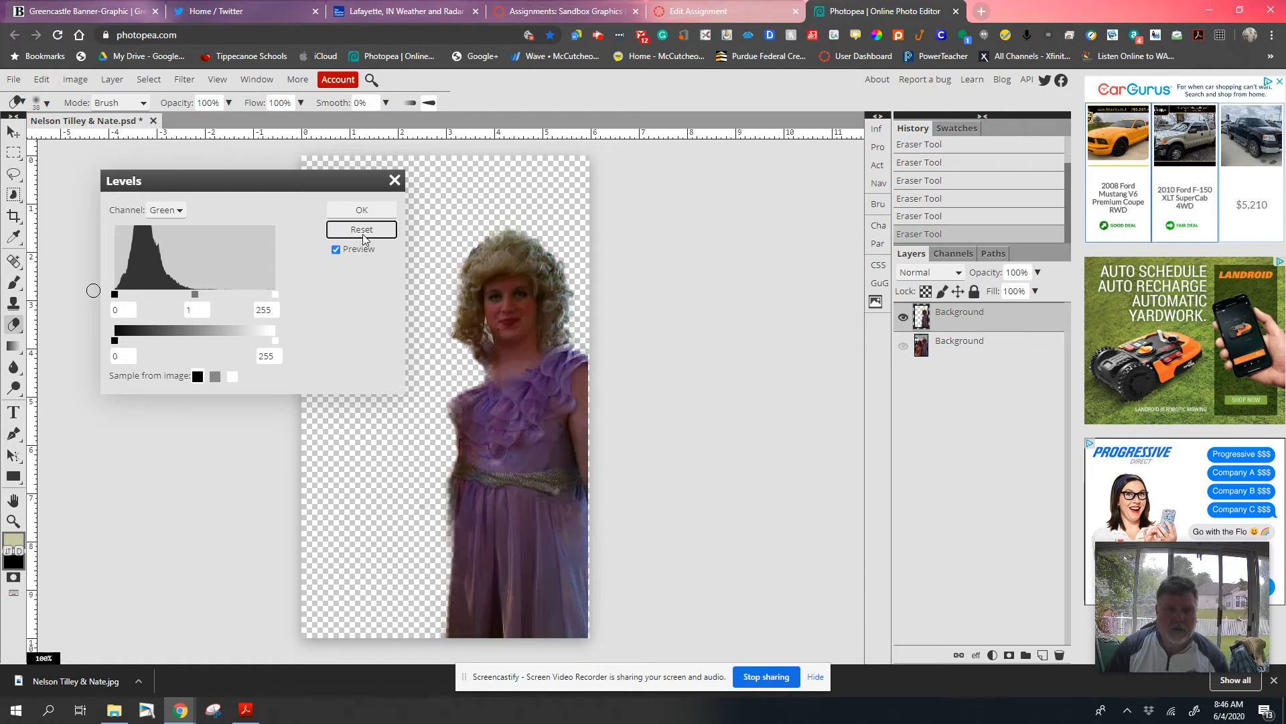
# - Brighten the cut-out with Levels on the RGB channel, using midtone 1.2 and white point 157
pyautogui.click(182, 210)
pyautogui.click(175, 227)
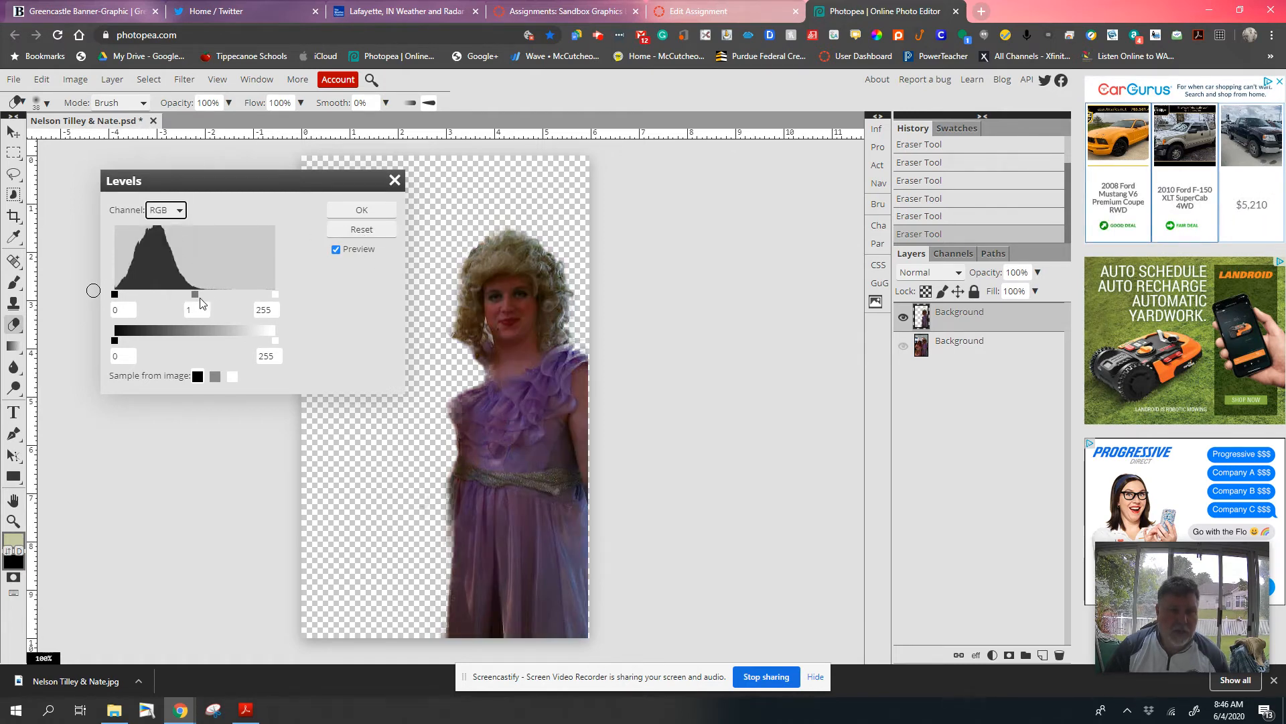
pyautogui.moveTo(198, 300); pyautogui.dragTo(184, 302)
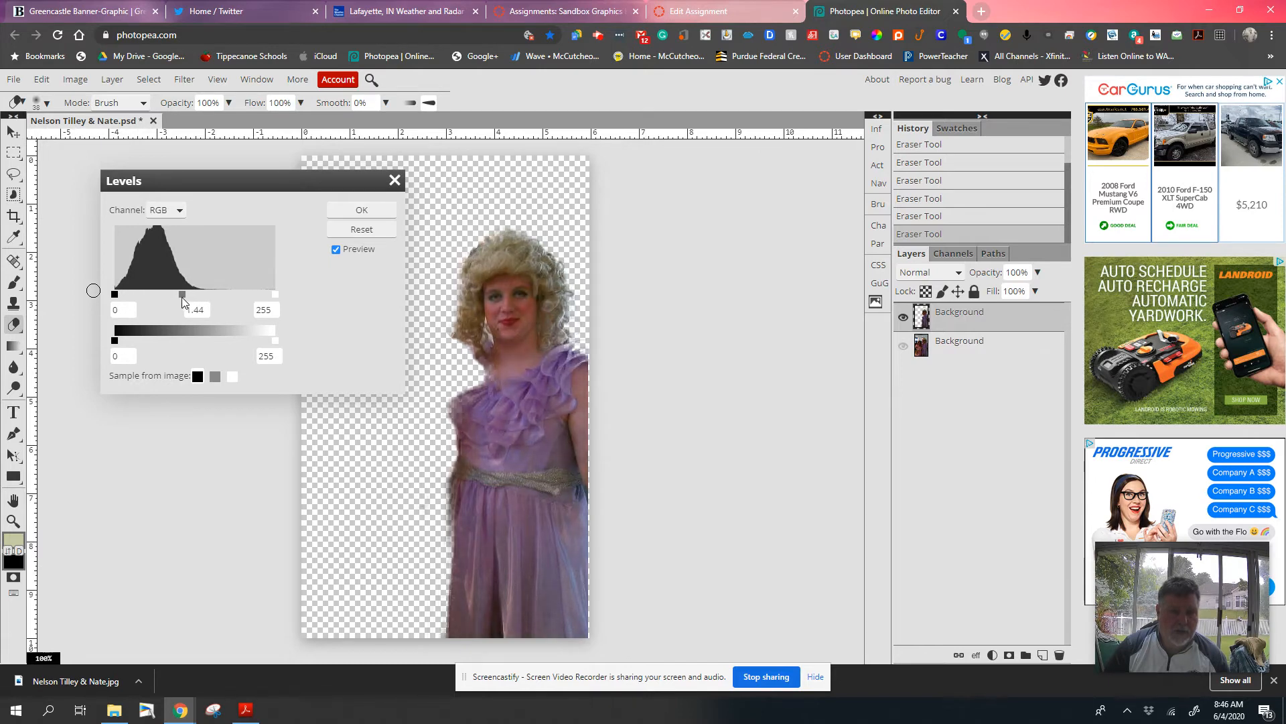
pyautogui.moveTo(273, 296); pyautogui.dragTo(215, 297)
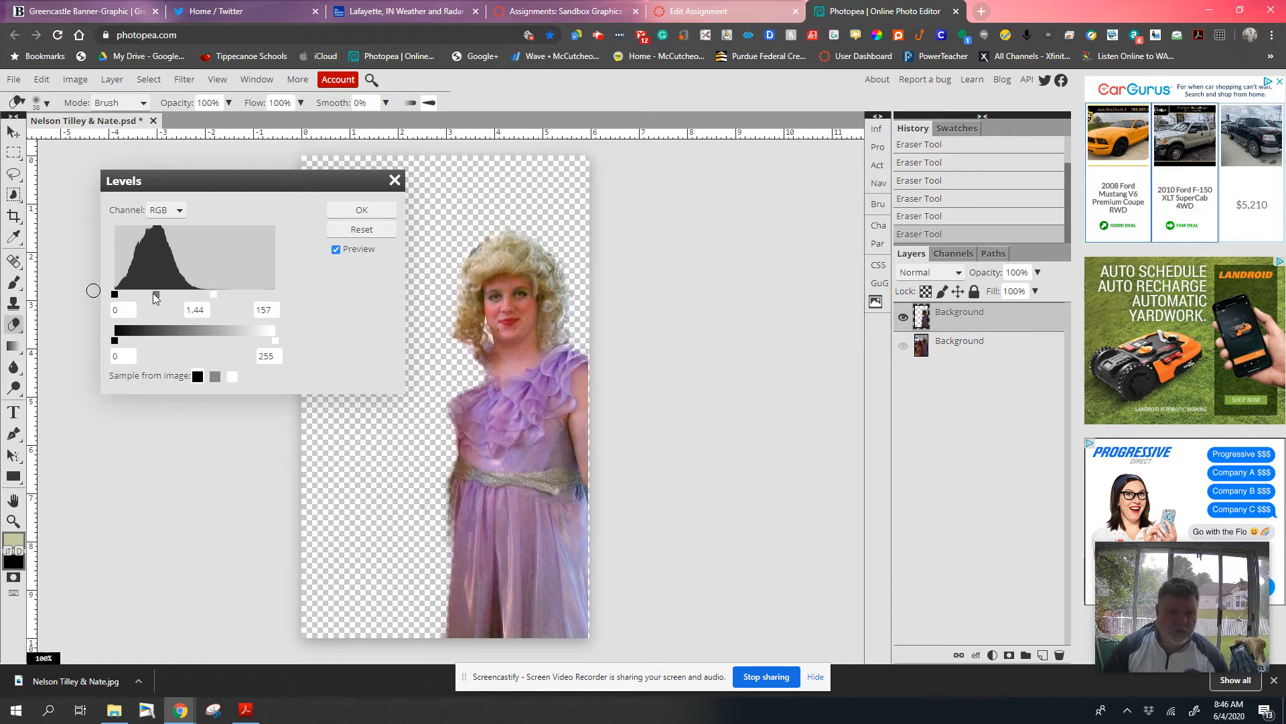
pyautogui.moveTo(158, 297); pyautogui.dragTo(162, 297)
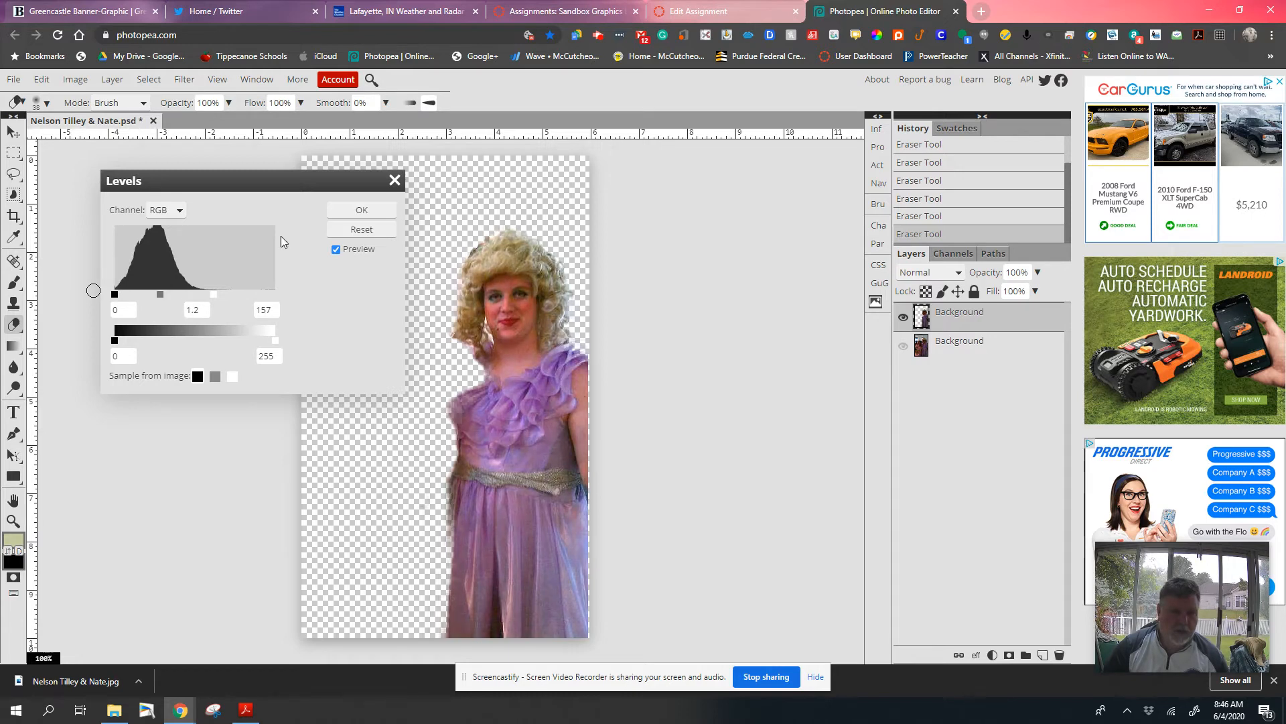
pyautogui.click(362, 209)
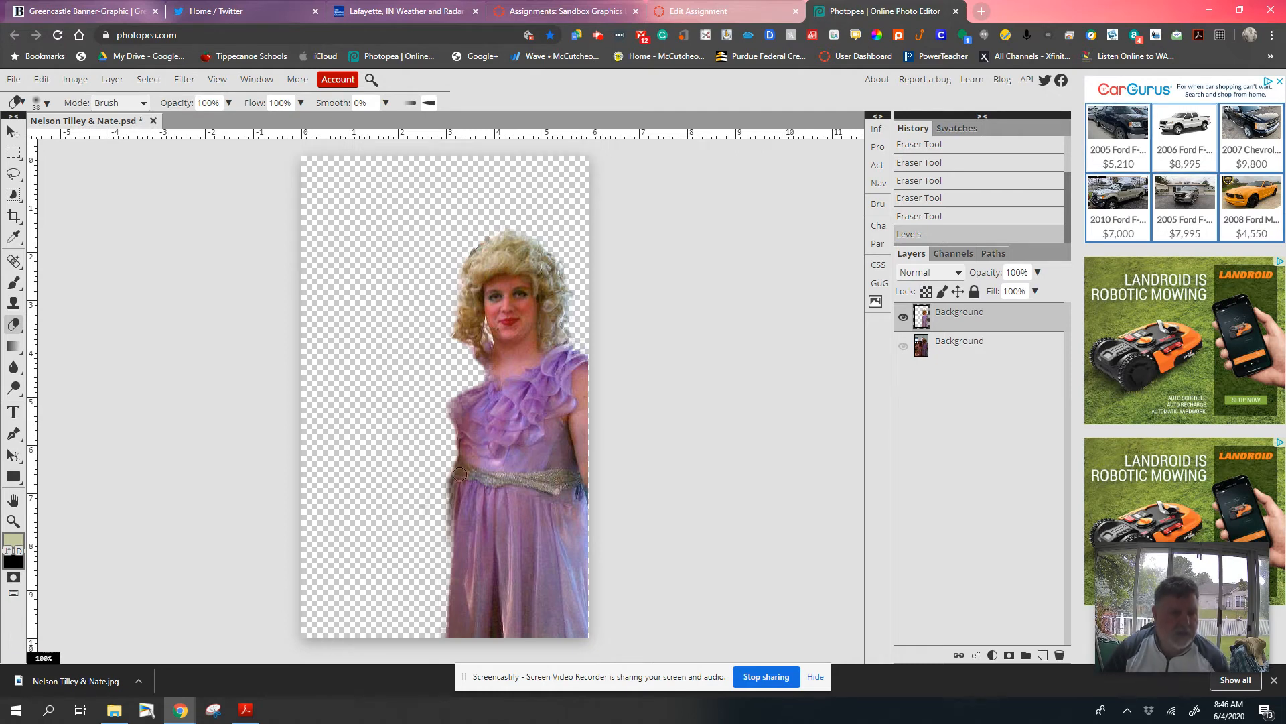
# - Crop the canvas closely around the person in the purple dress, removing the empty area above and beside the figure
pyautogui.click(14, 218)
pyautogui.click(86, 222)
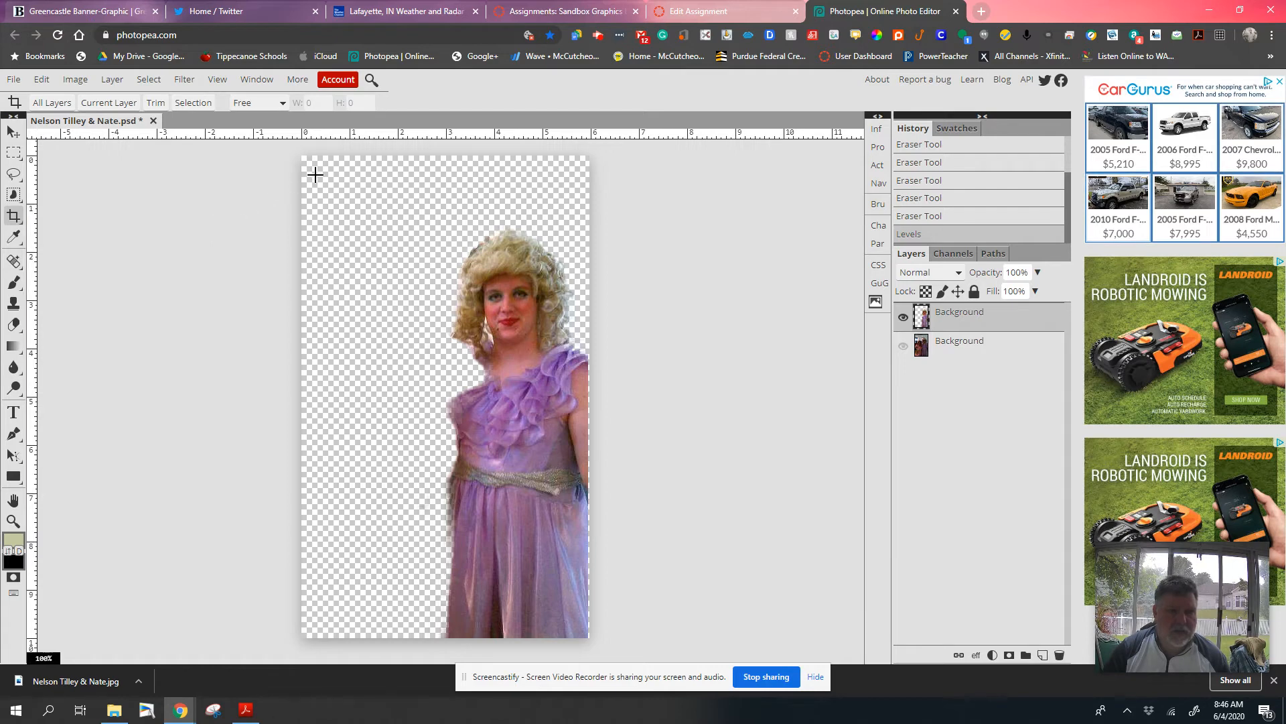
pyautogui.moveTo(421, 213); pyautogui.dragTo(590, 637)
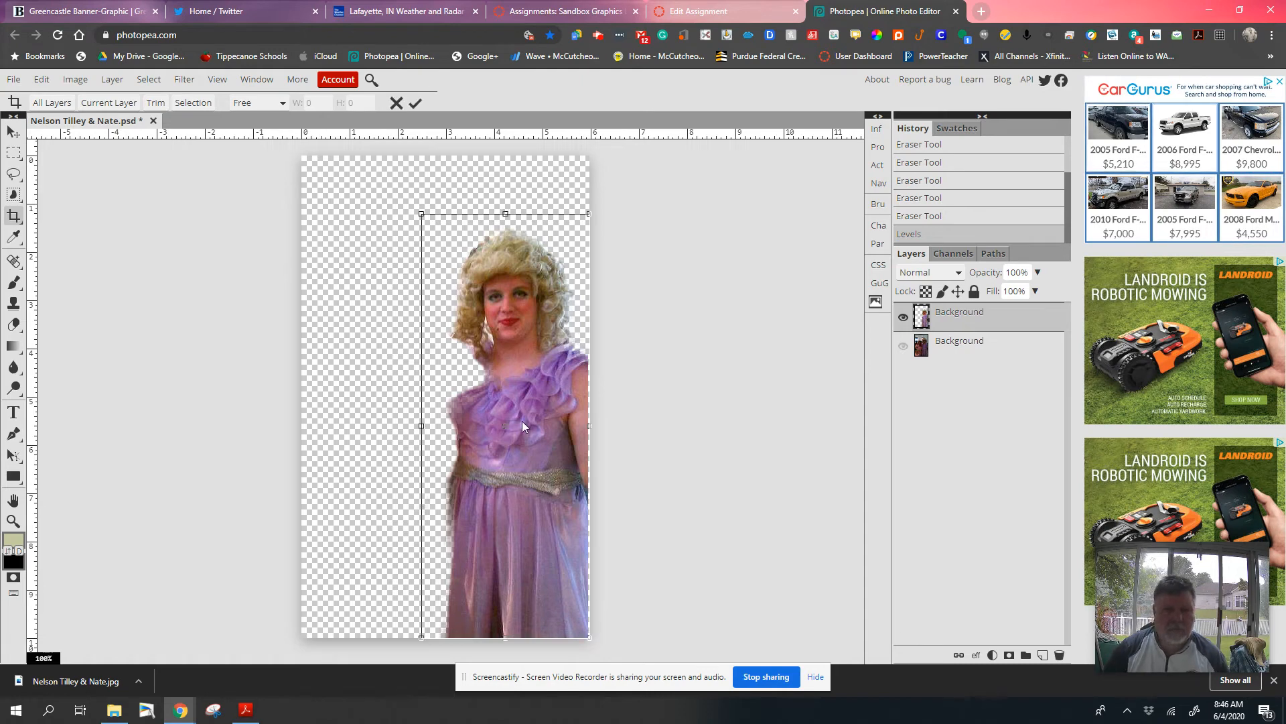
pyautogui.press('Return')
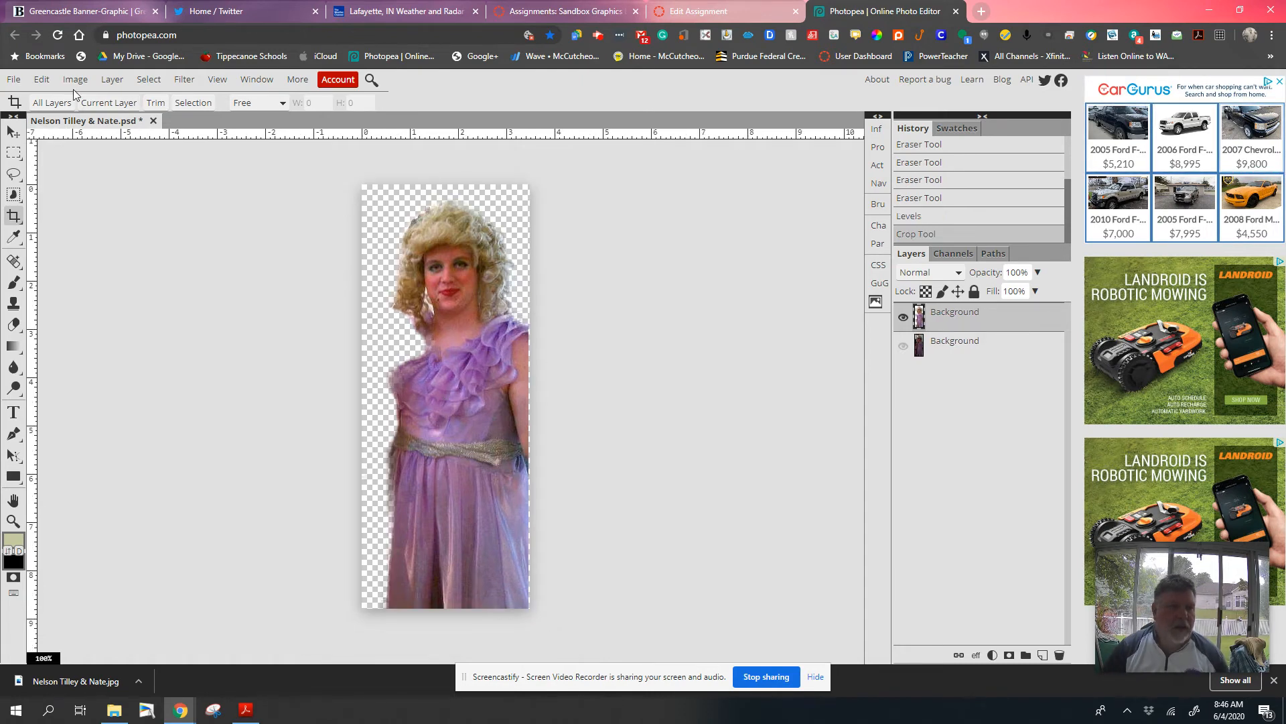
# - Save the document as a PSD on the Desktop, named with the person's surname followed by "- Mask out"
pyautogui.click(14, 79)
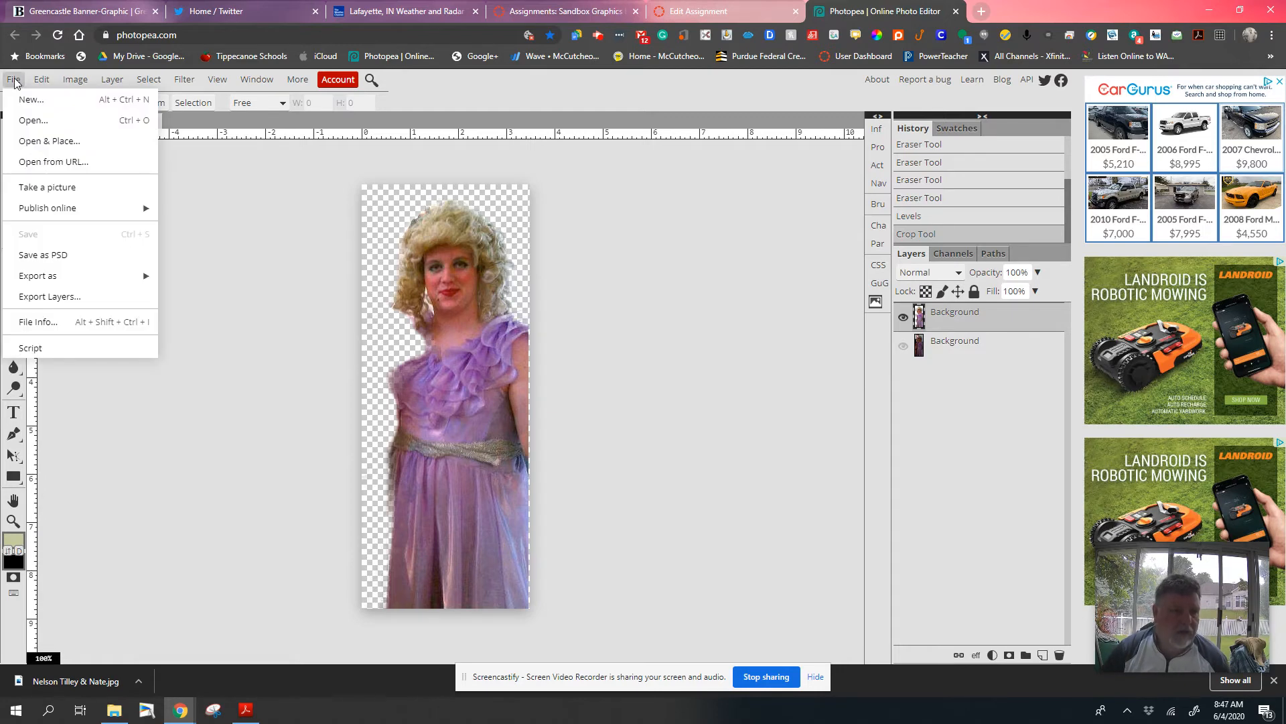
pyautogui.click(40, 256)
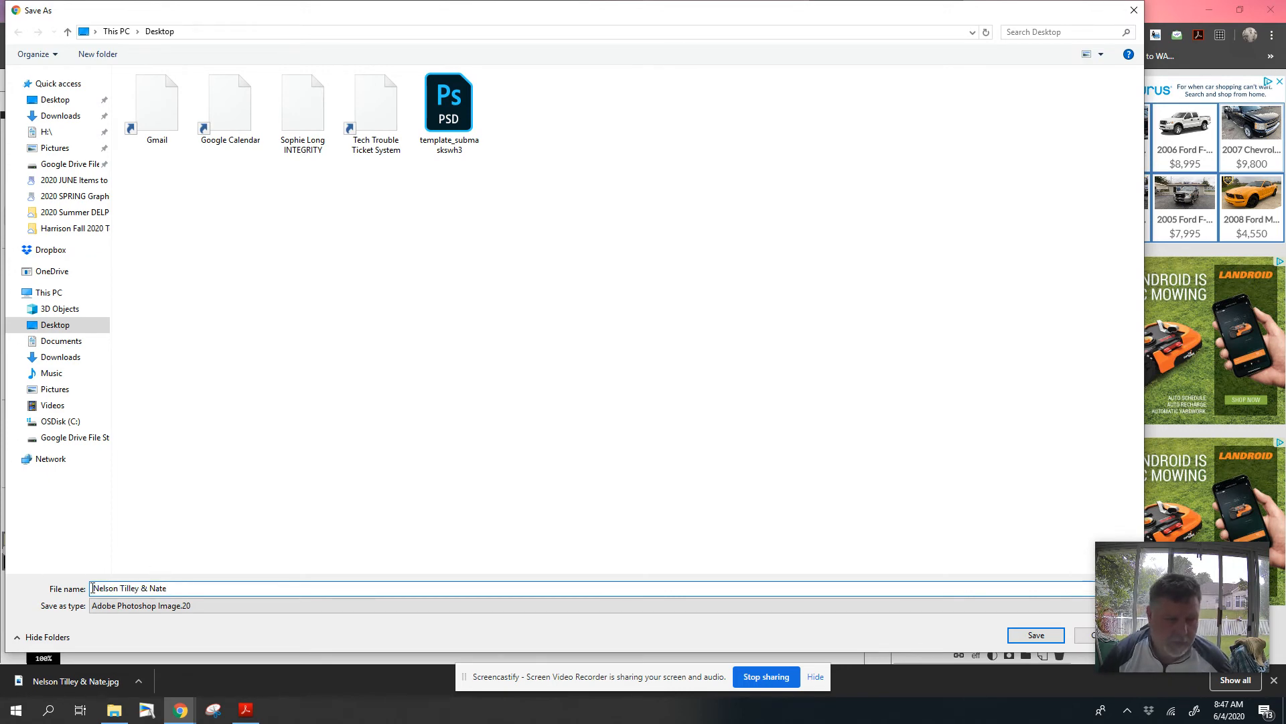
pyautogui.write('Til')
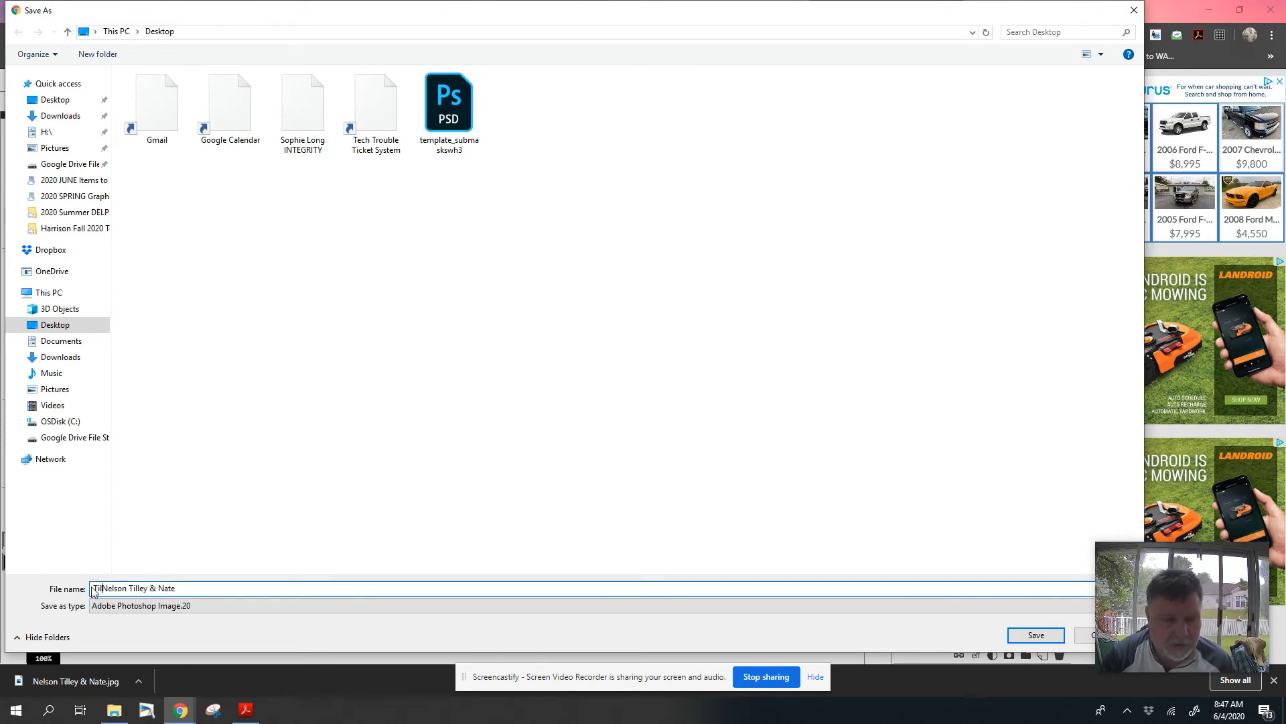
pyautogui.write('ley ')
pyautogui.write('- Mask ')
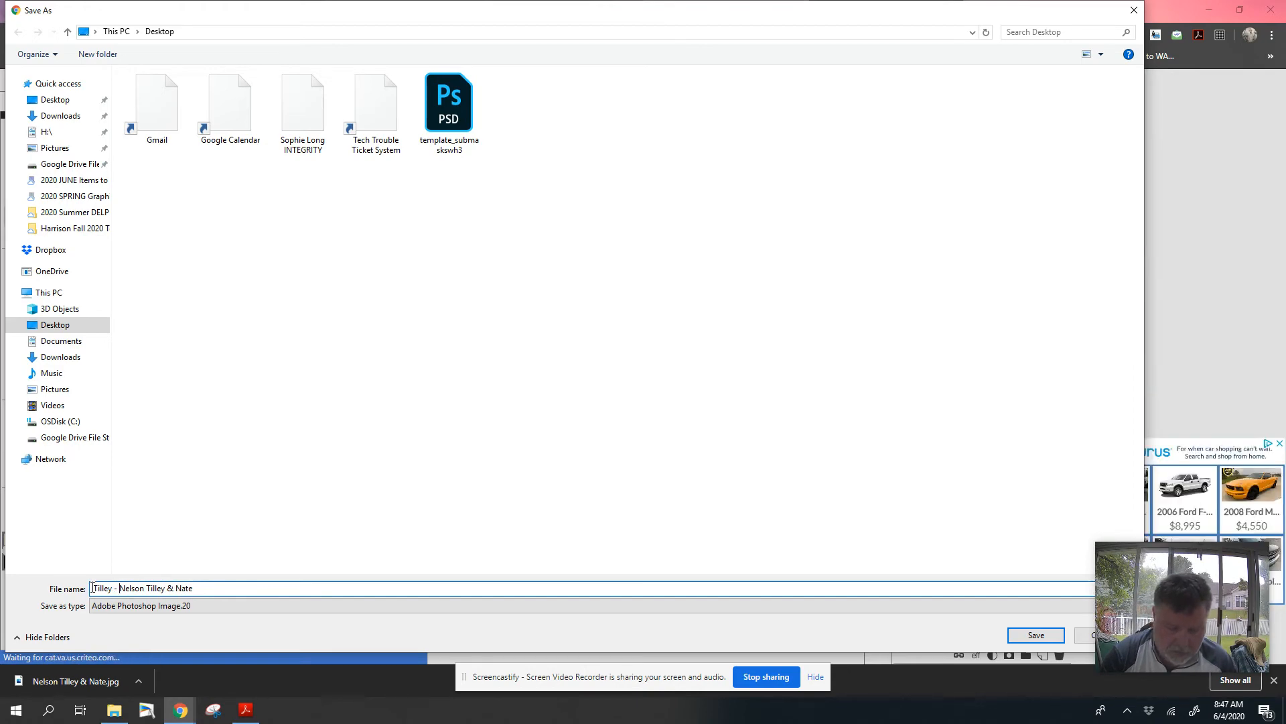
pyautogui.write('out')
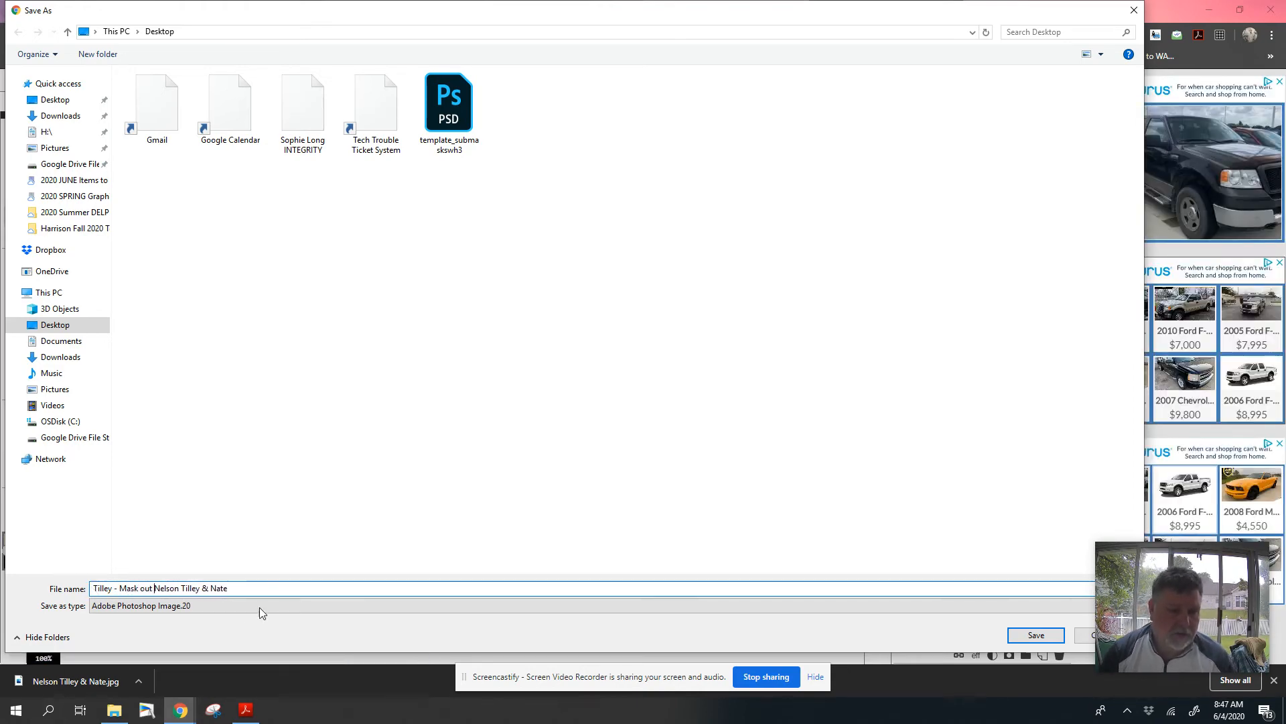
pyautogui.moveTo(245, 588); pyautogui.dragTo(155, 589)
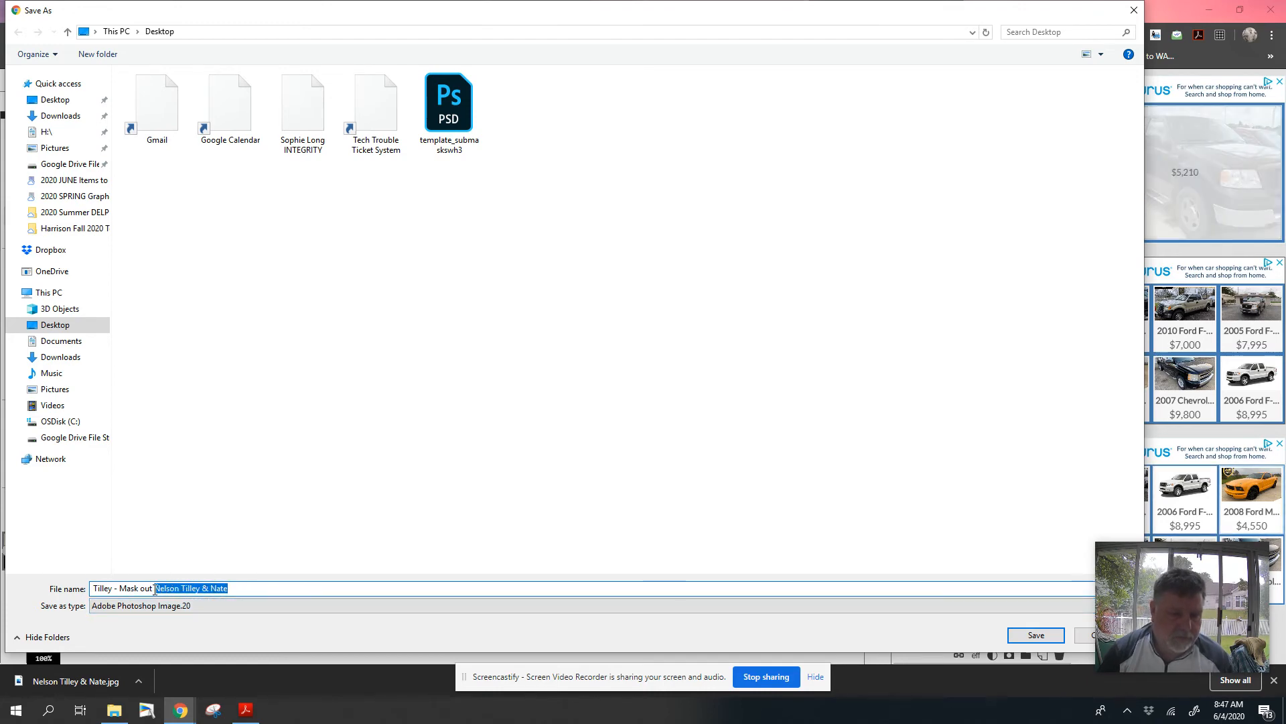
pyautogui.press('BackSpace')
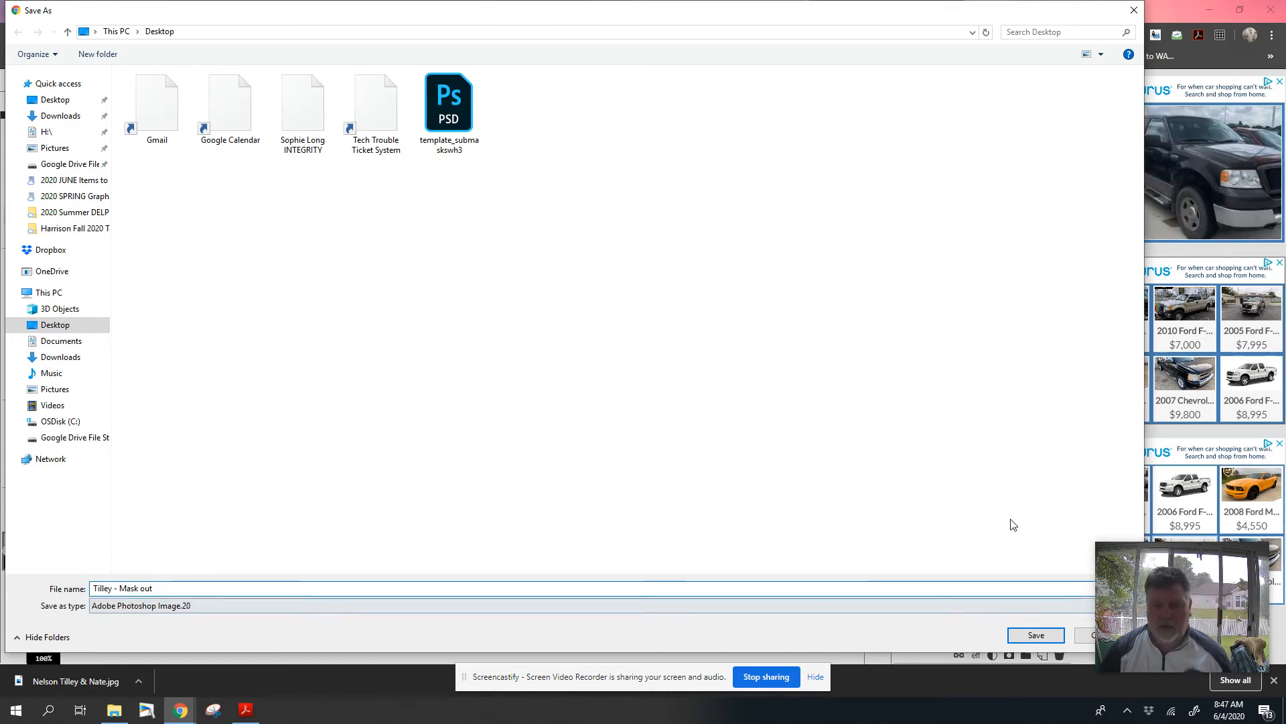
pyautogui.click(1036, 633)
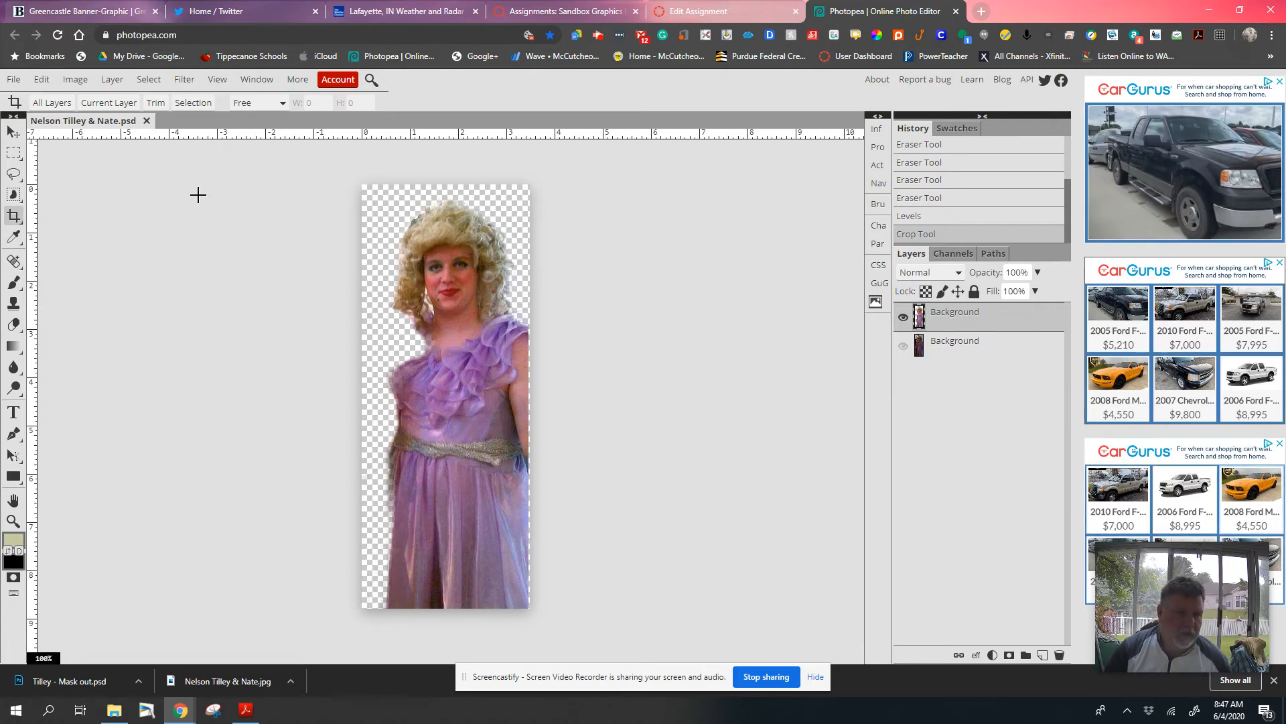
# - Close the current document and reopen the newly saved "Mask out" PSD from the Desktop
pyautogui.click(146, 120)
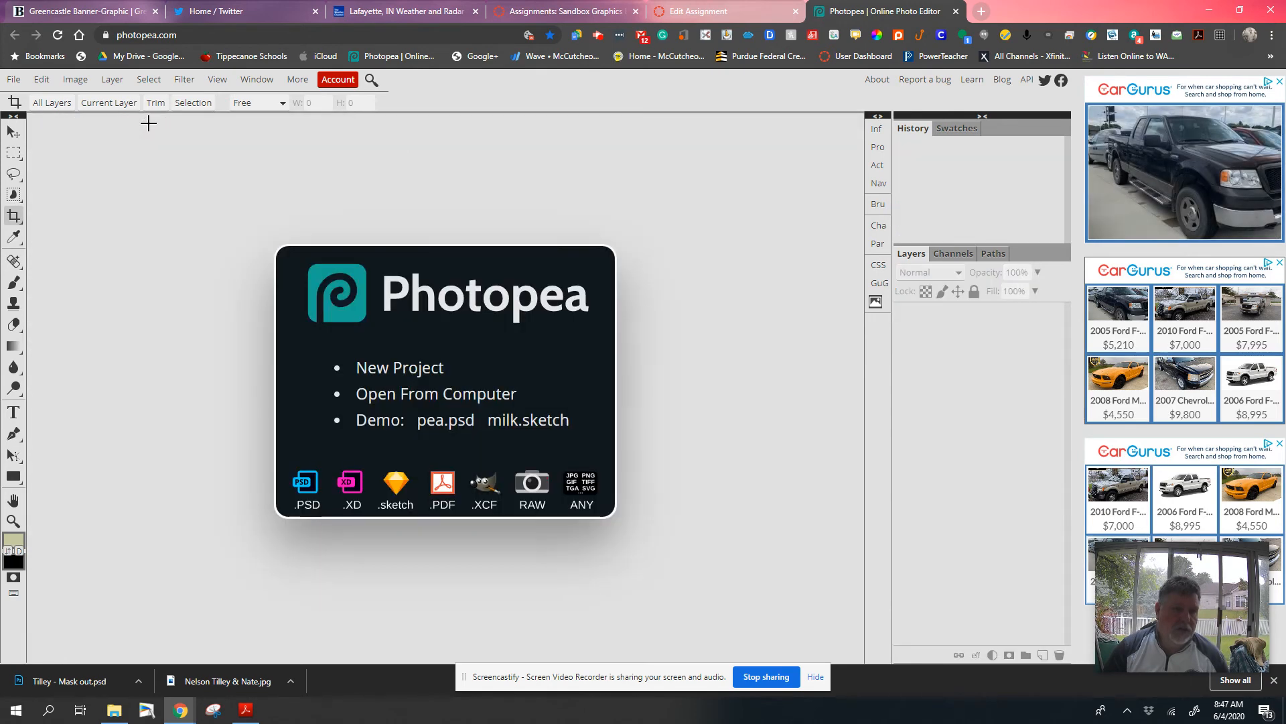
pyautogui.click(383, 395)
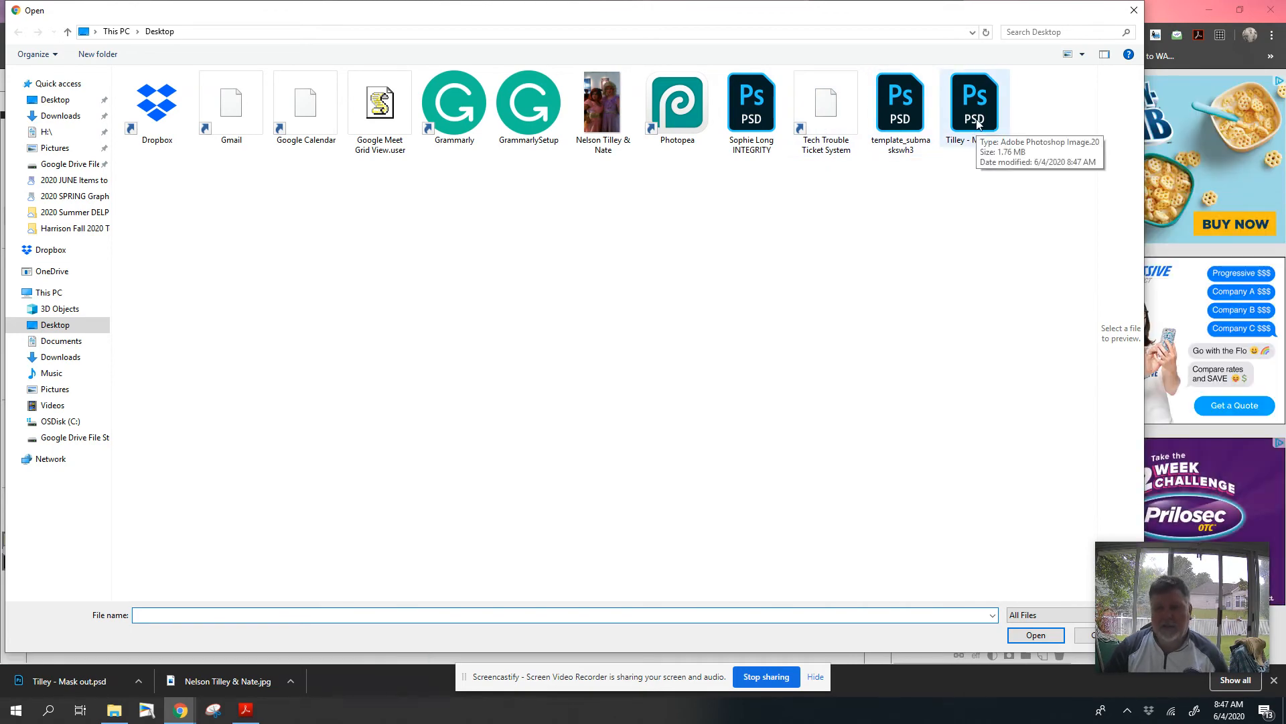
pyautogui.doubleClick(977, 122)
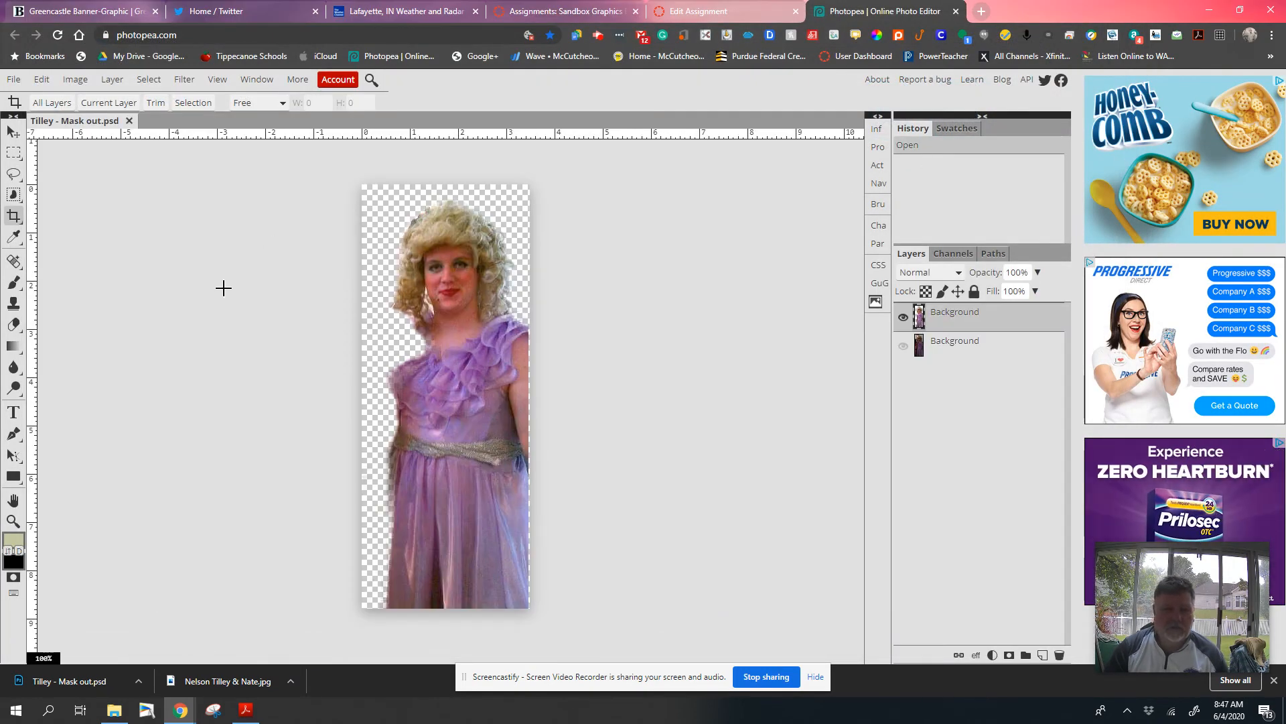
pyautogui.click(20, 80)
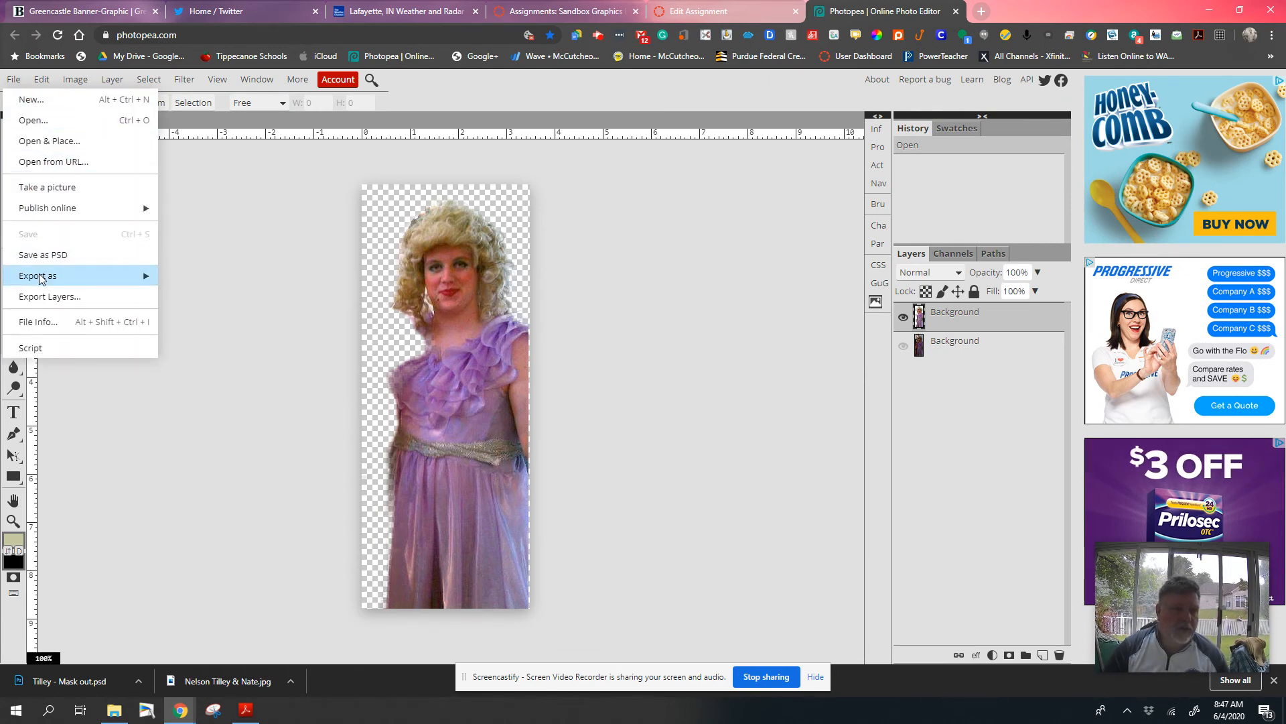
pyautogui.moveTo(40, 278)
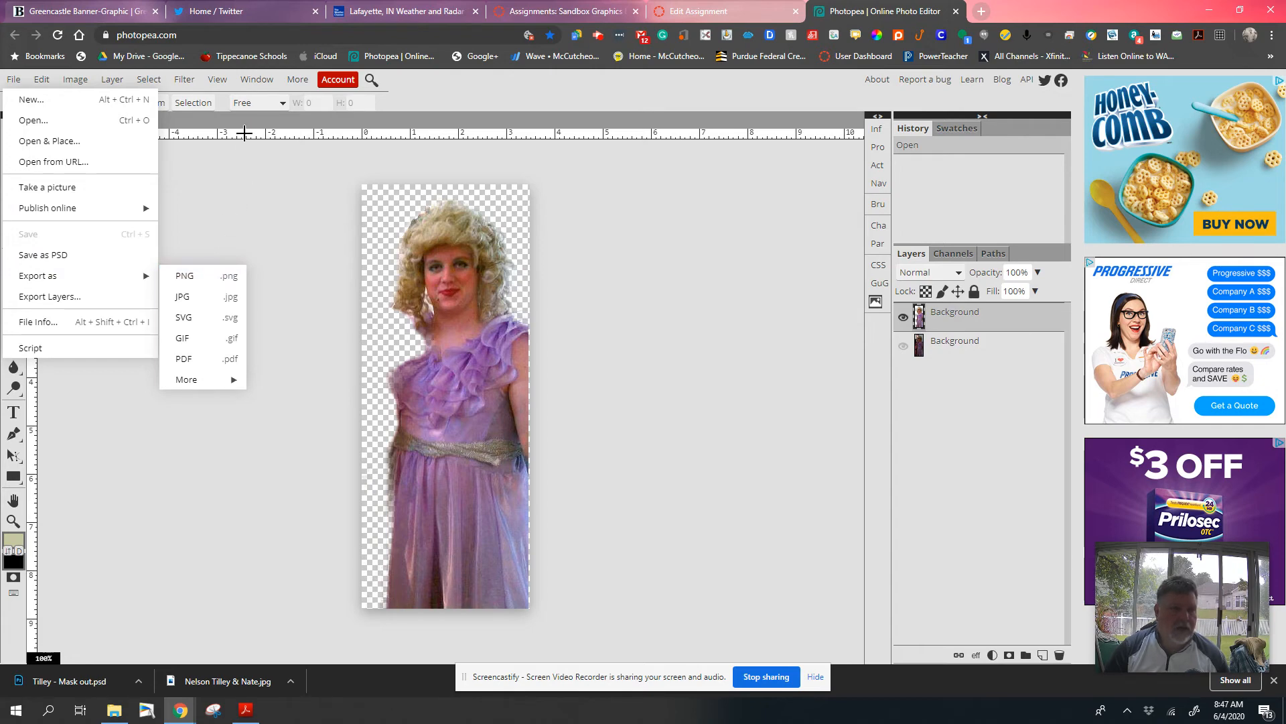
pyautogui.click(238, 161)
# - Export the cut-out layer as a PNG to the Desktop using the Move tool's quick export, named with the person's surname followed by "- Mask out"
pyautogui.click(13, 132)
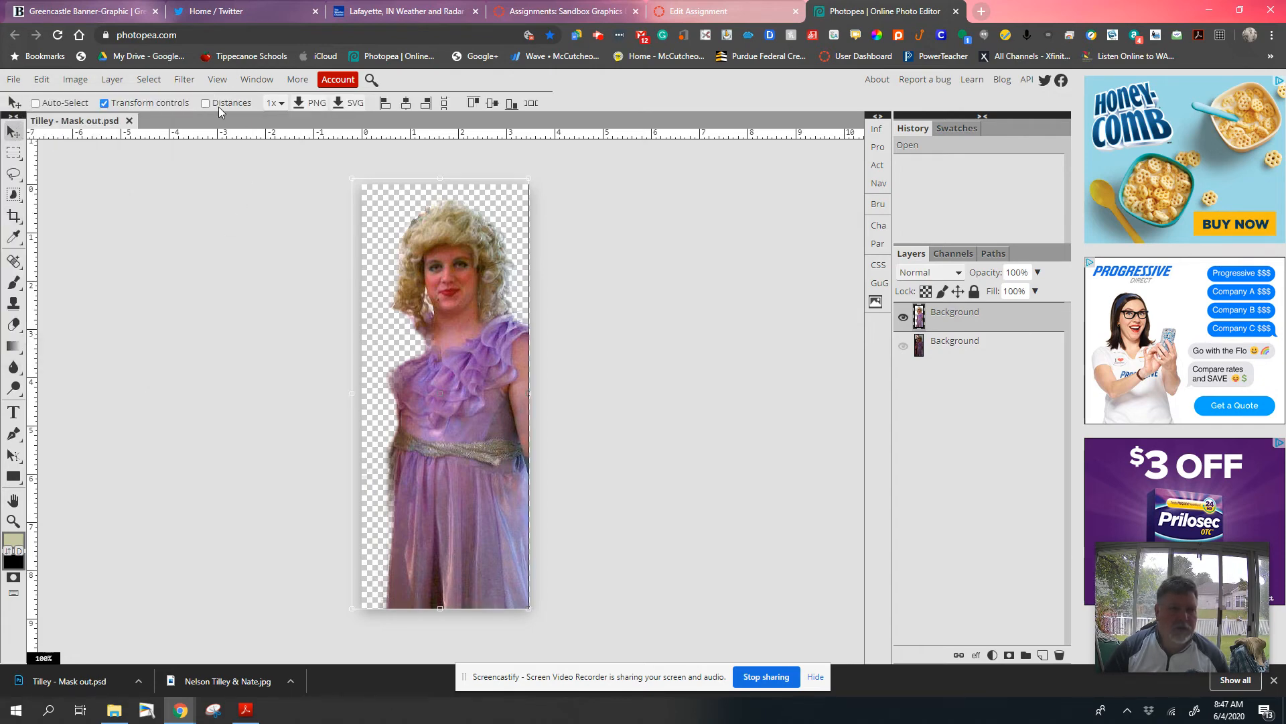
pyautogui.click(313, 102)
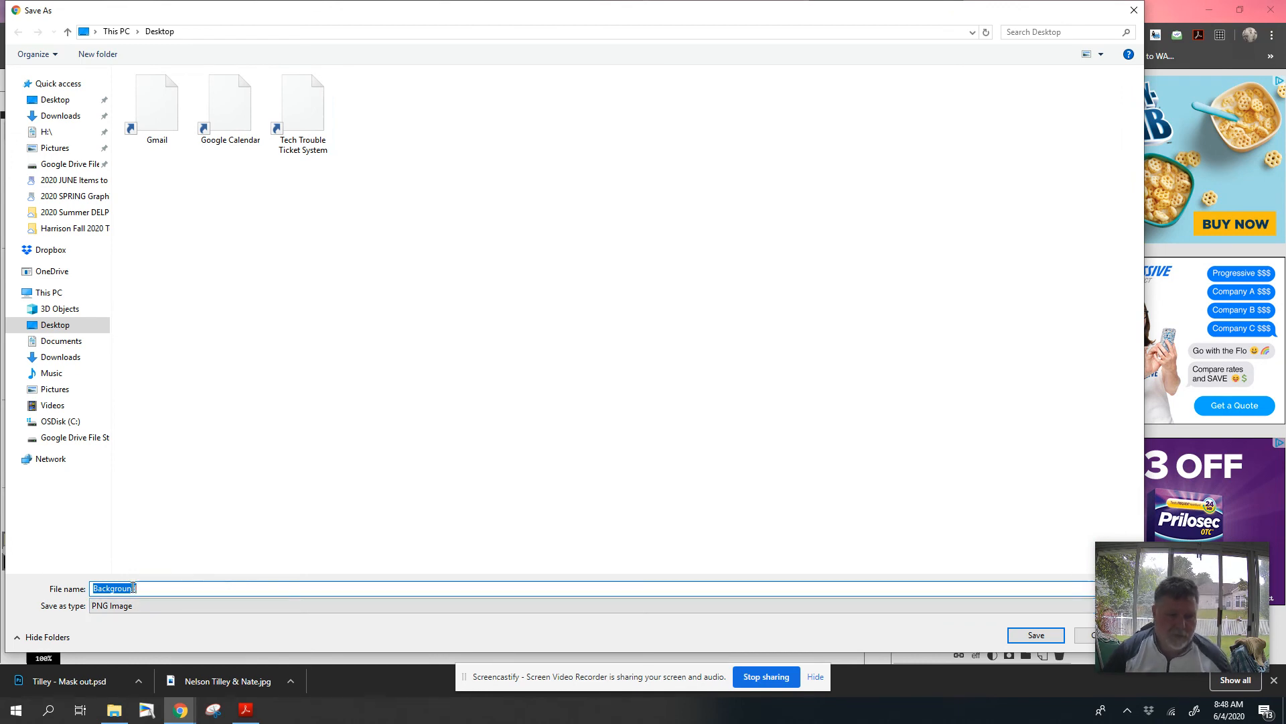
pyautogui.write('Tilley')
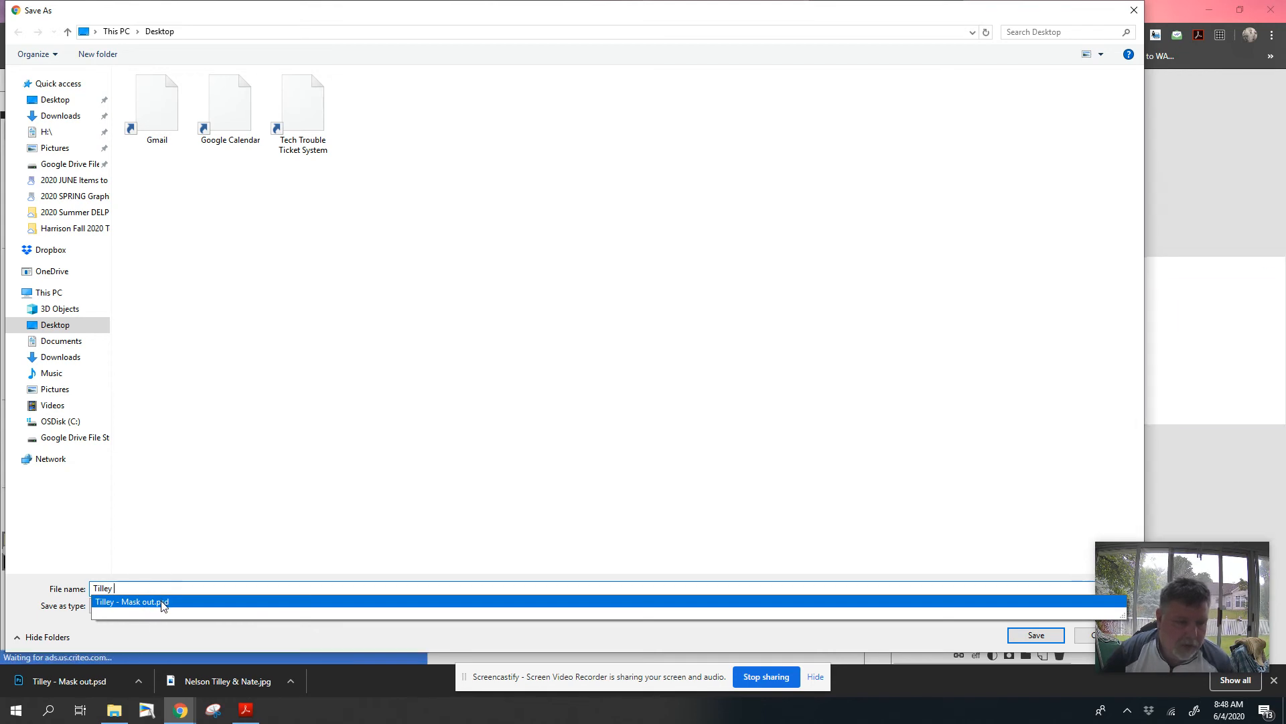
pyautogui.click(168, 602)
pyautogui.click(181, 589)
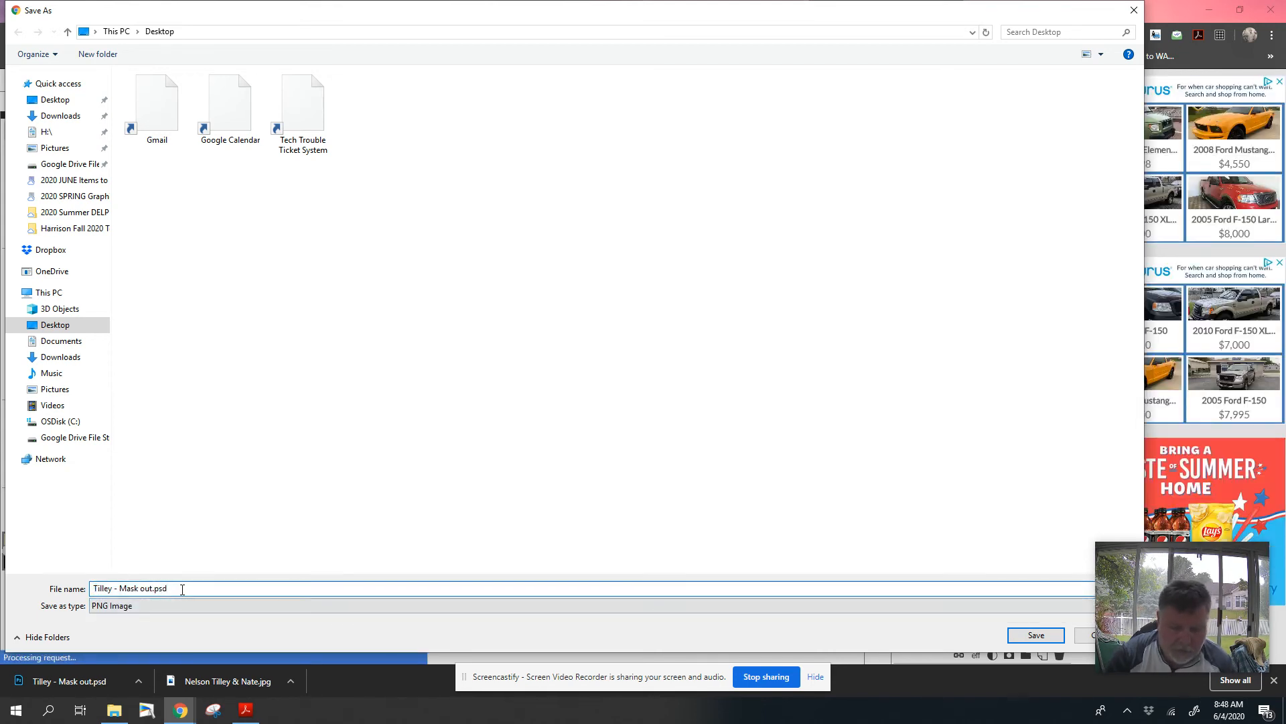
pyautogui.press('BackSpace')
pyautogui.press('BackSpace')
pyautogui.press('BackSpace')
pyautogui.press('Return')
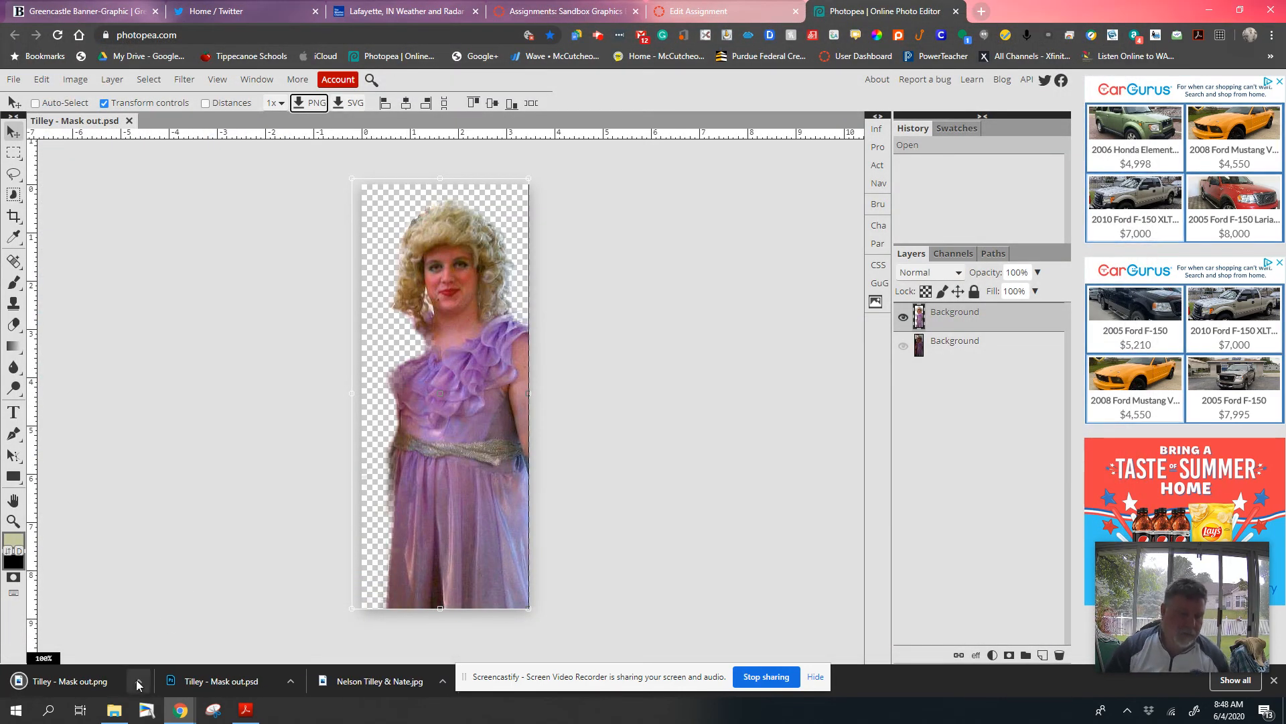
# - Open the exported "Mask out" PNG in the image viewer to check the cut-out, and close the viewer
pyautogui.click(138, 683)
pyautogui.click(160, 599)
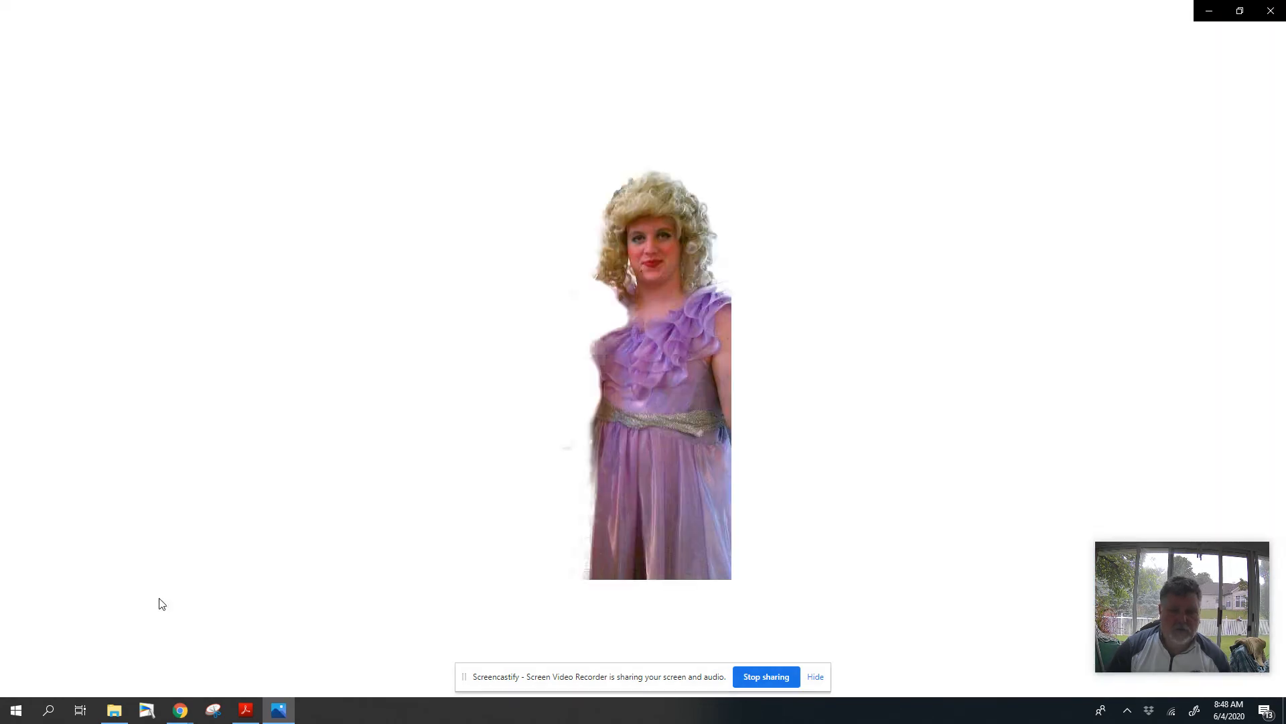
pyautogui.click(1270, 10)
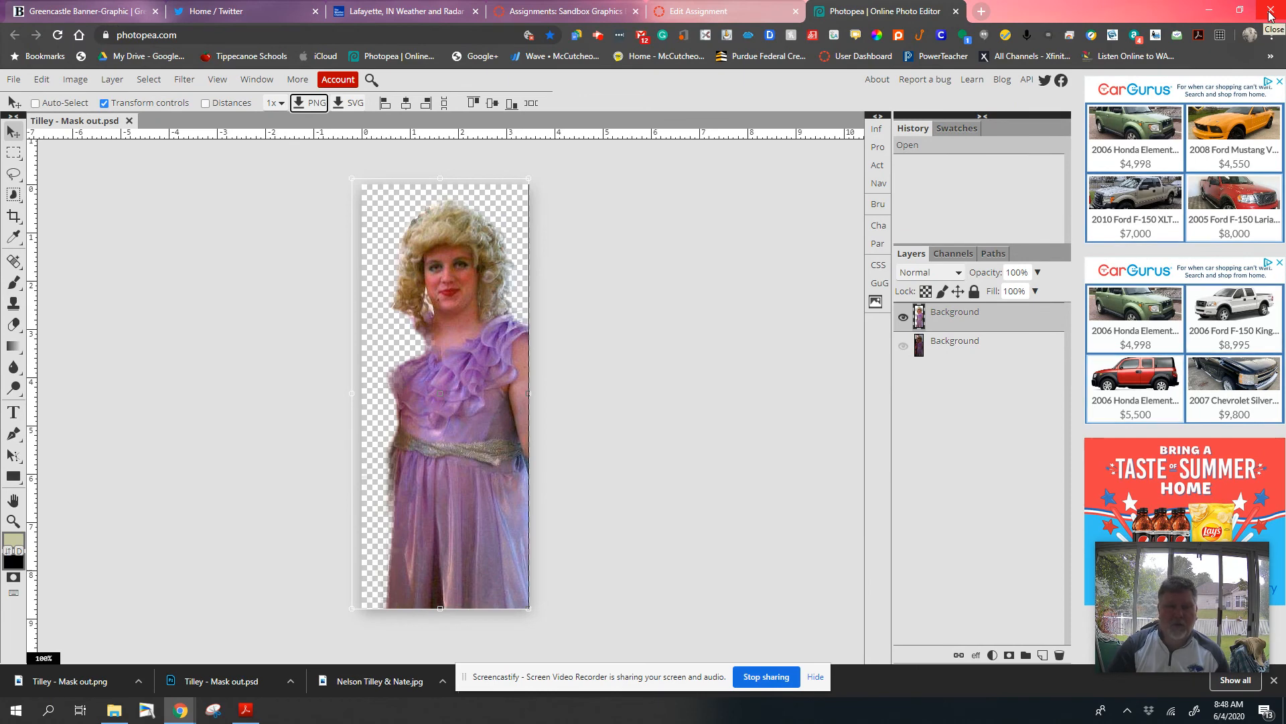